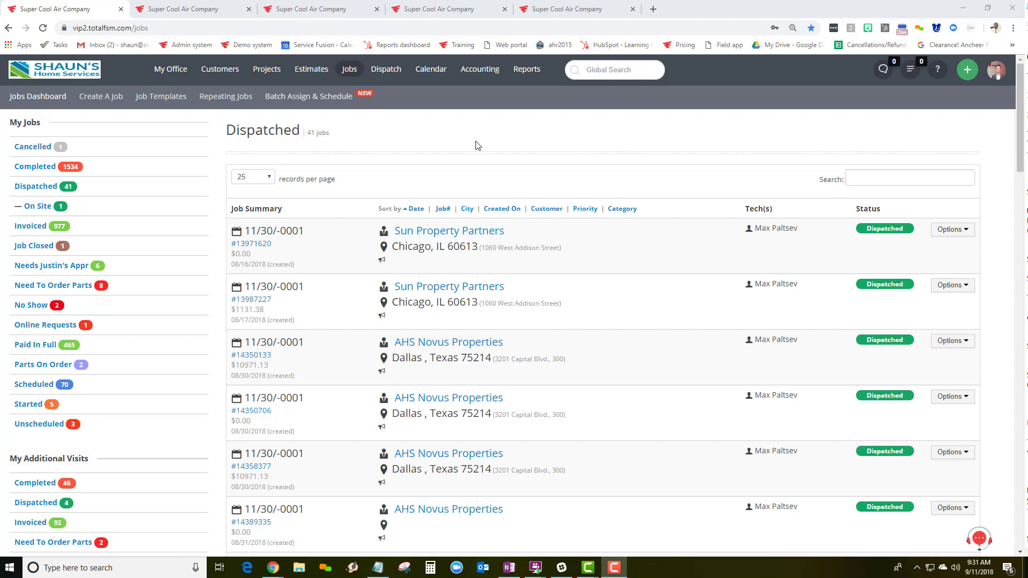
Browse the top navigation menus of the Service Fusion office app
mouse_move(324, 75)
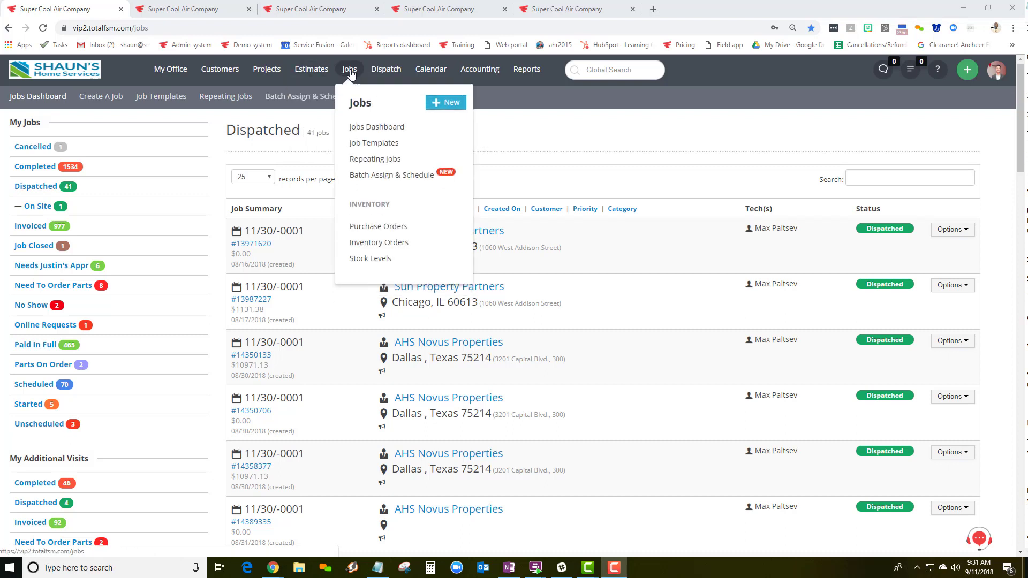
mouse_move(382, 75)
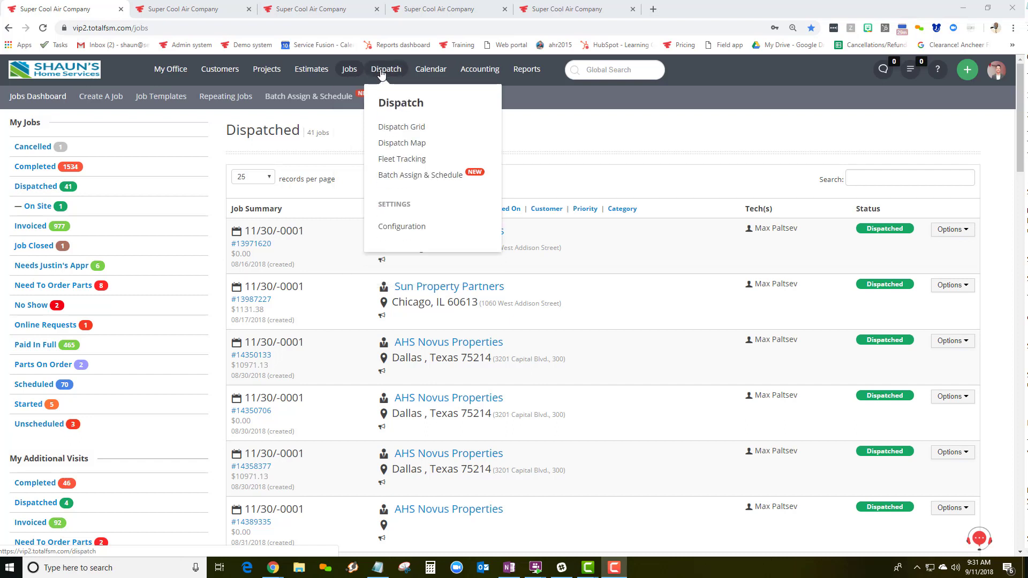
mouse_move(432, 75)
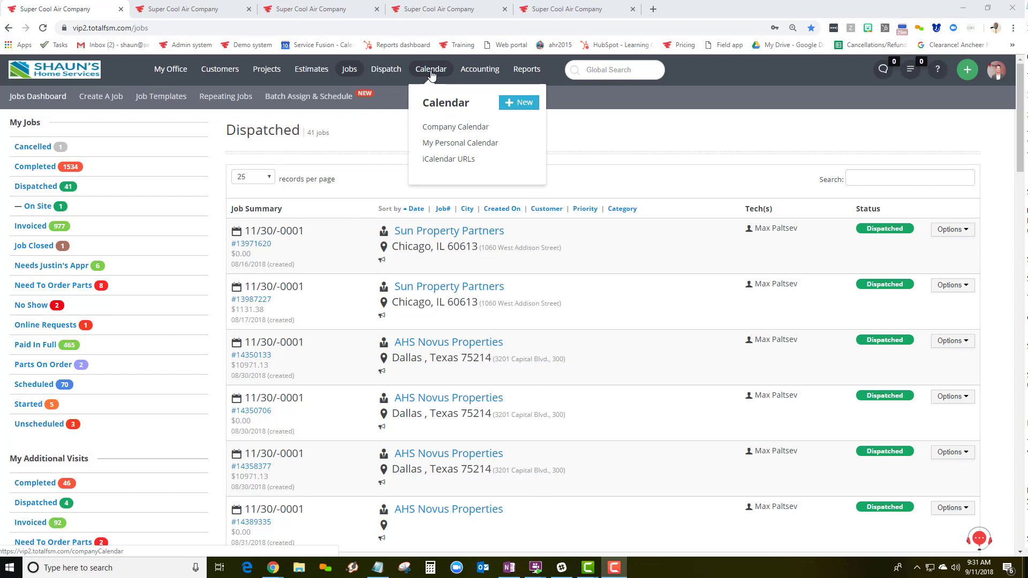
mouse_move(474, 77)
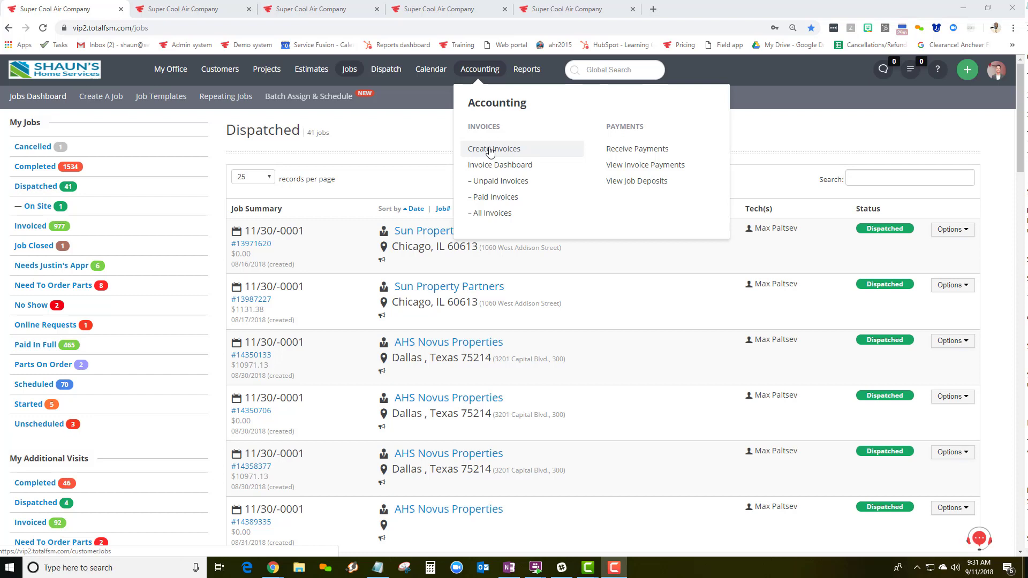
mouse_move(519, 73)
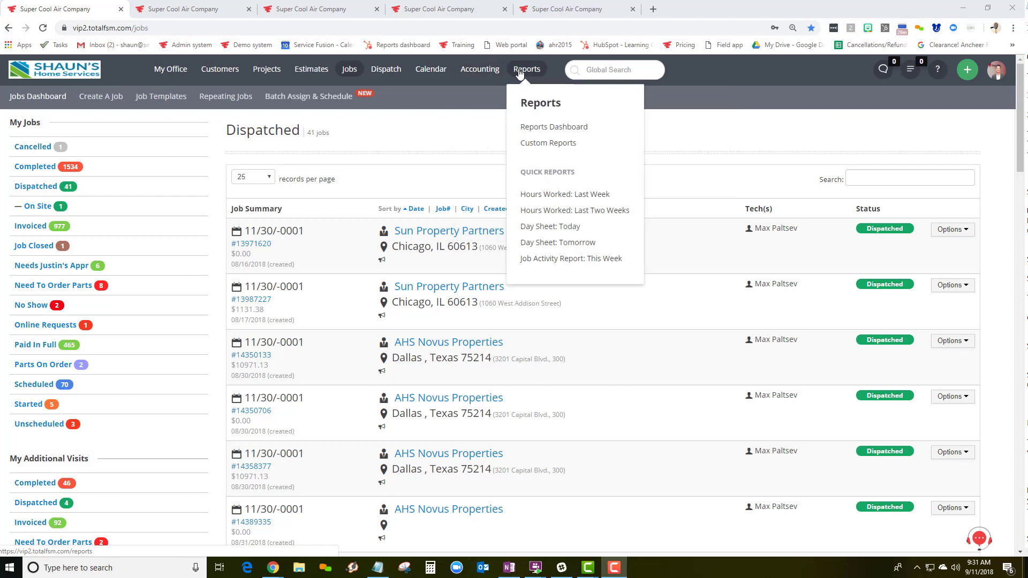
click(539, 145)
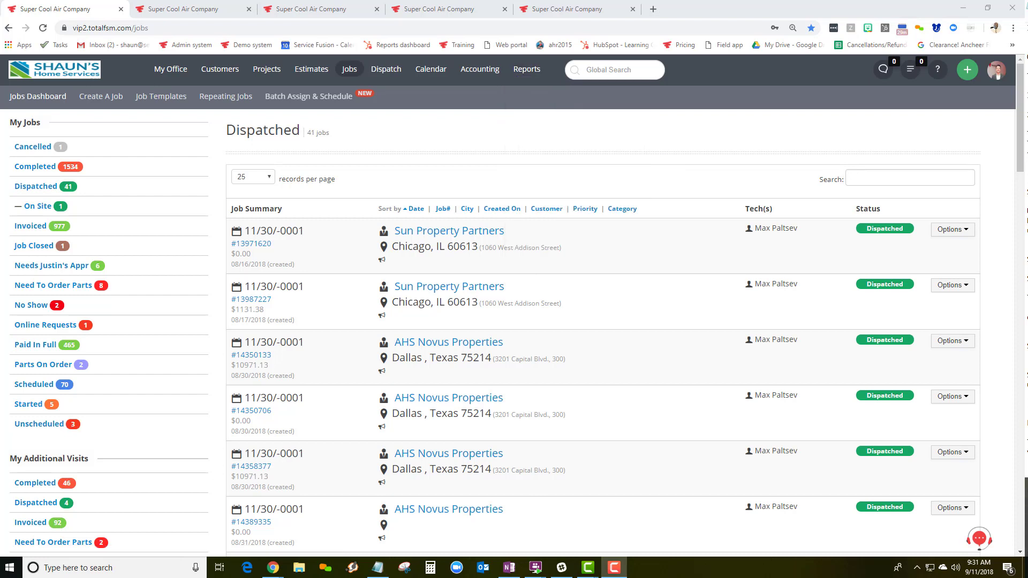
Look over the technician app dashboard and its Create New options, then dismiss them
key(alt+Tab)
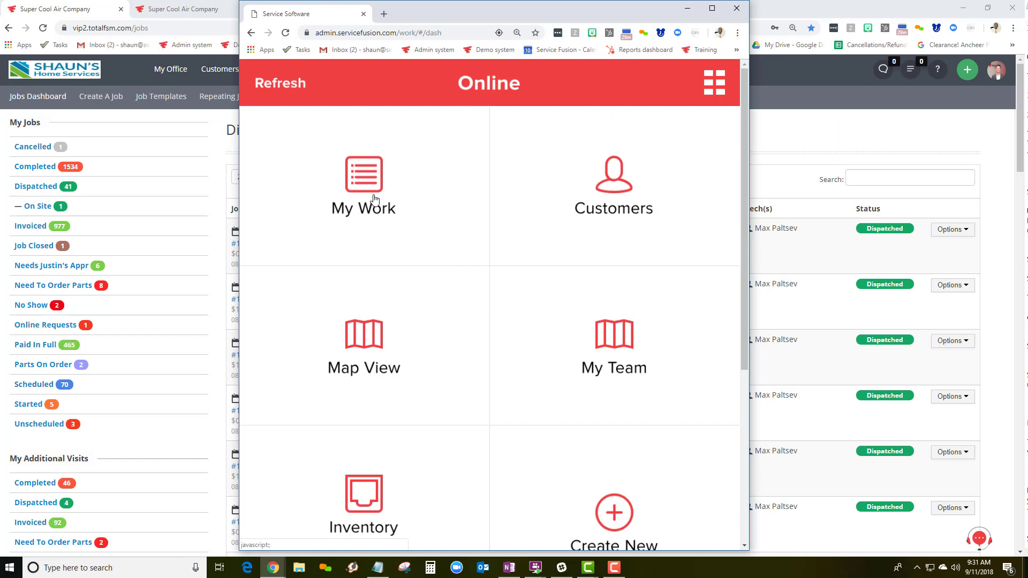
scroll(511, 284, down, 2)
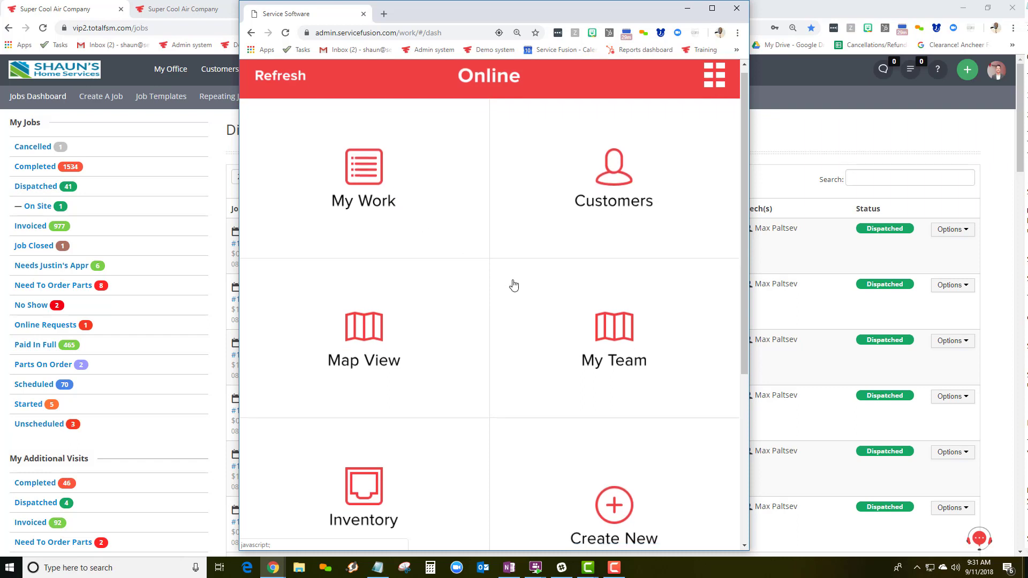
click(618, 410)
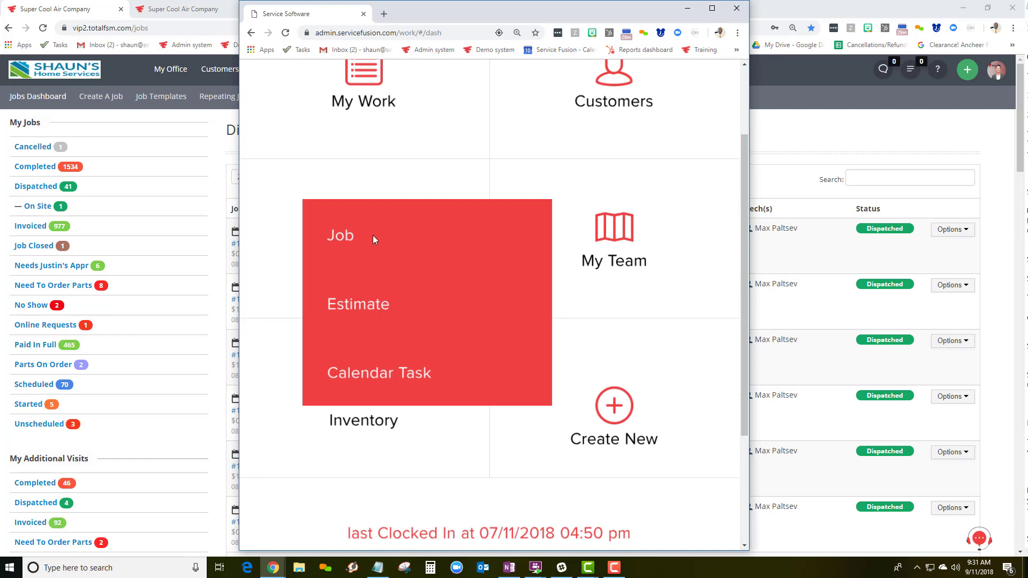
click(619, 412)
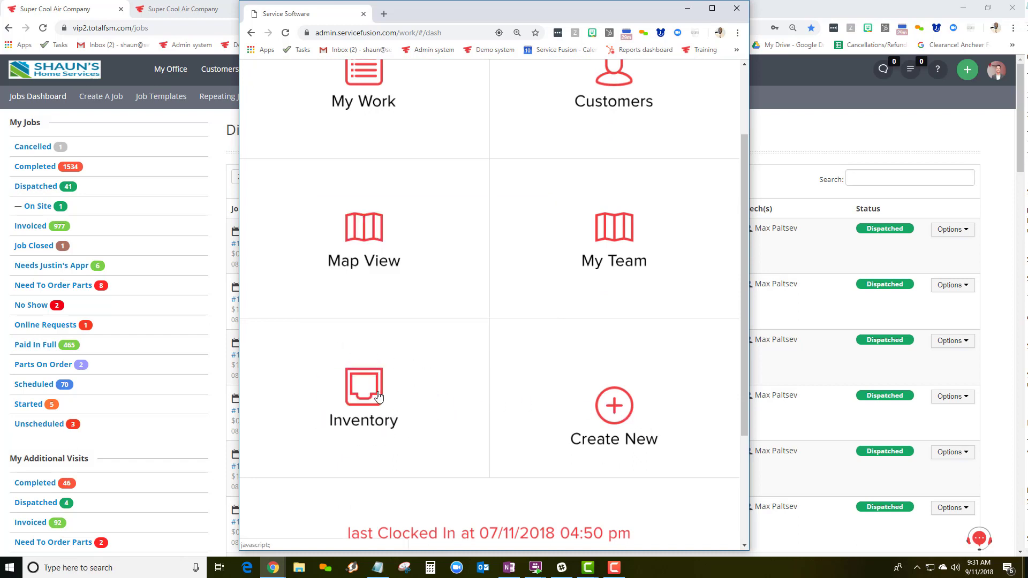
scroll(378, 396, down, 3)
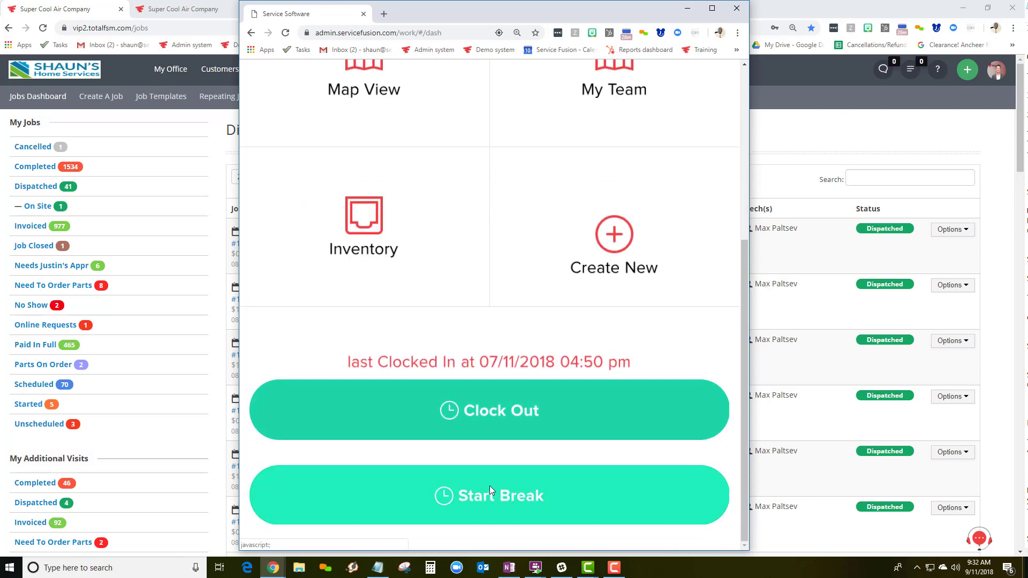
scroll(491, 484, up, 5)
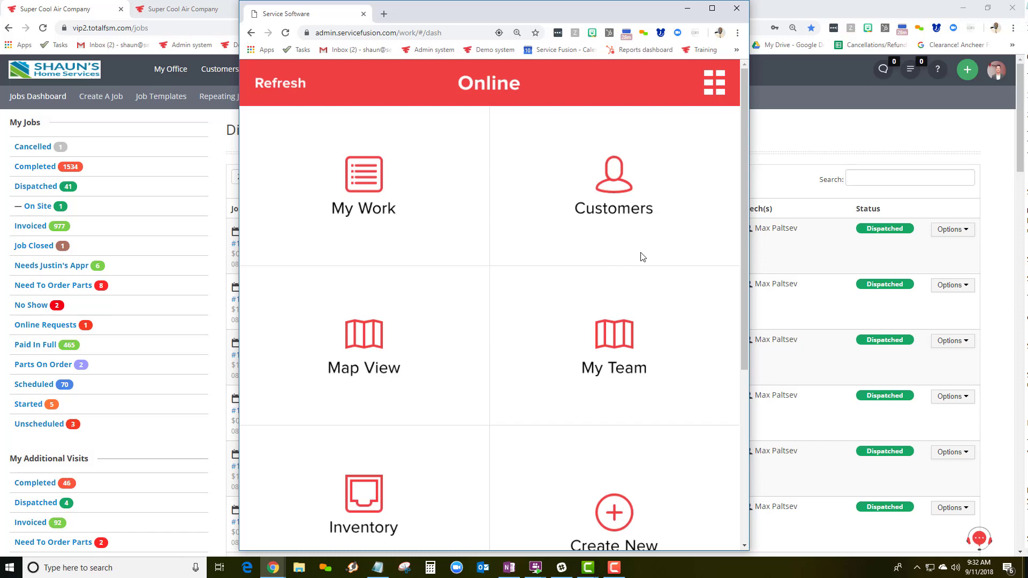
Return to the Dispatched jobs list, then switch to the Dispatch Grid for Tue, Sep 11
click(787, 142)
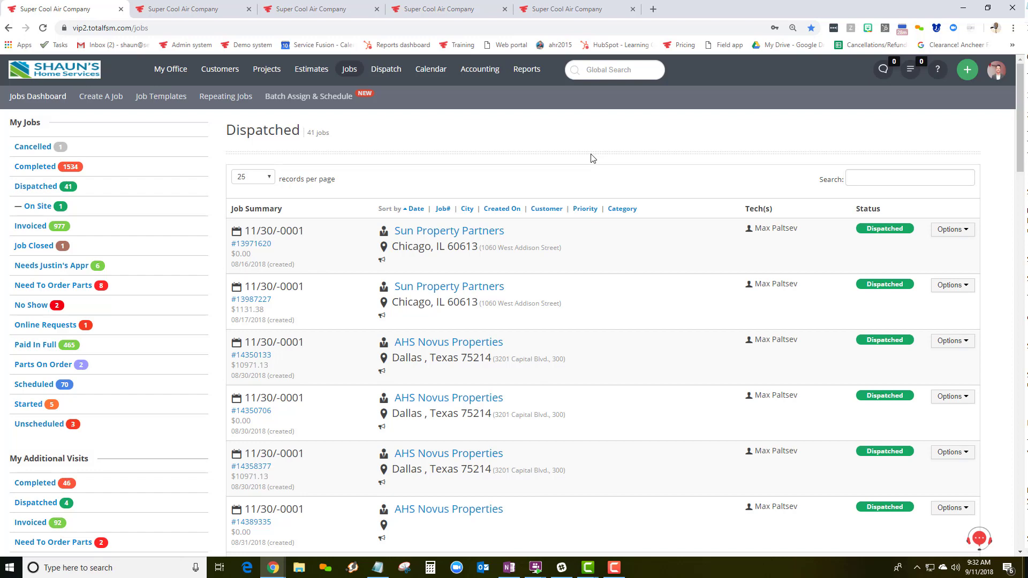
mouse_move(163, 81)
click(876, 173)
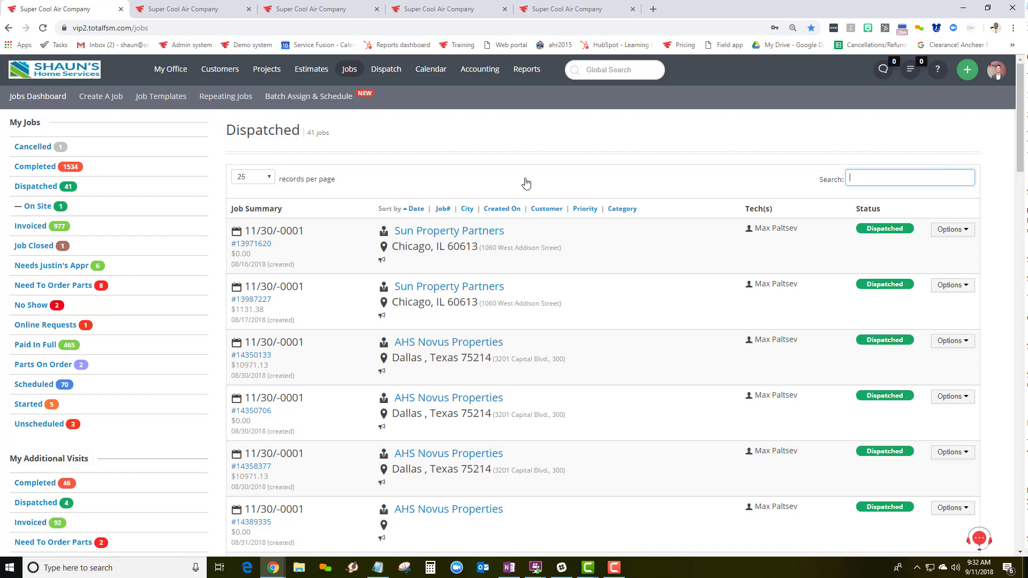
click(325, 8)
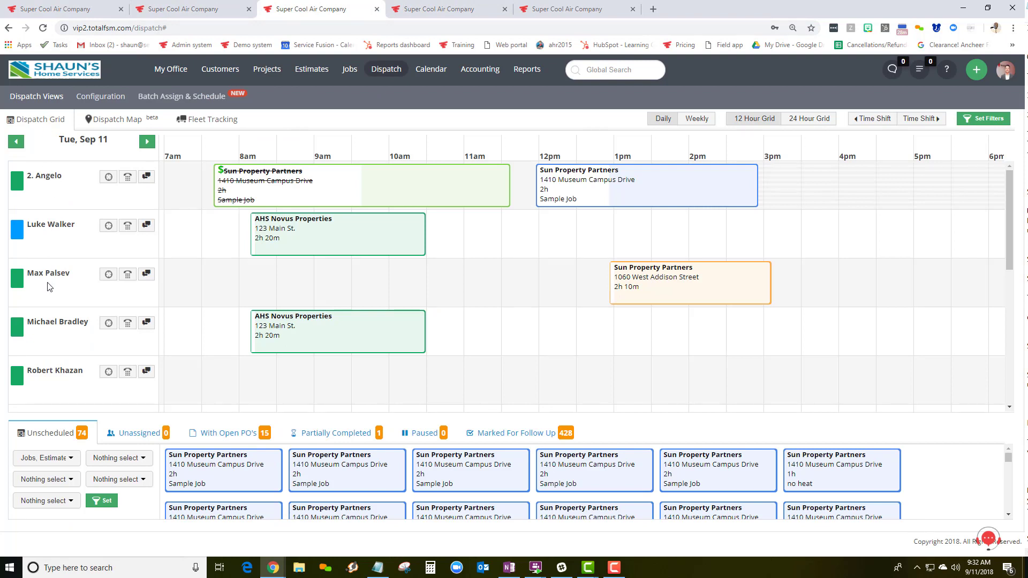
Create a new Job in the third technician's 9:00 am slot on 09/11/2018
click(333, 280)
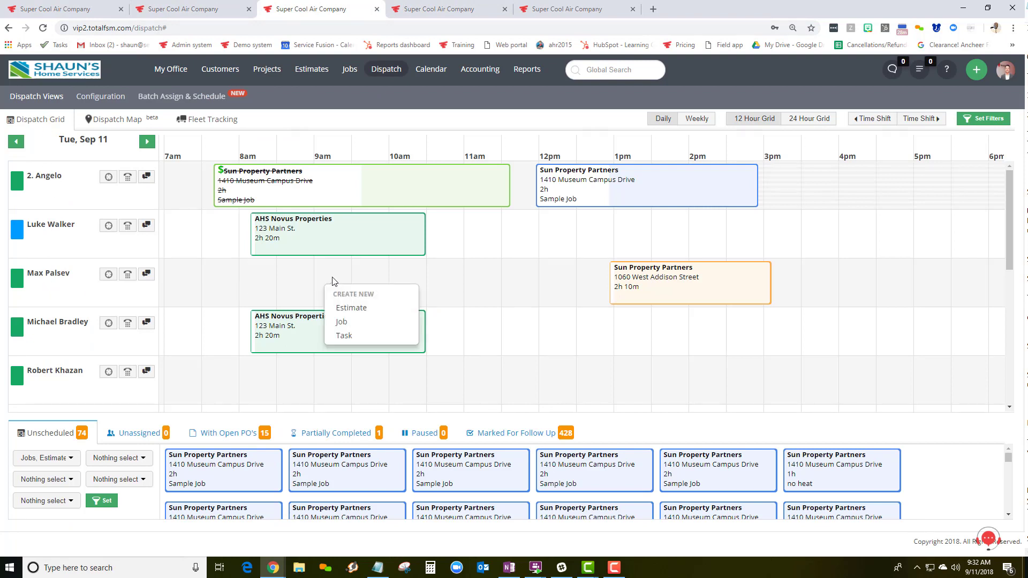
click(351, 323)
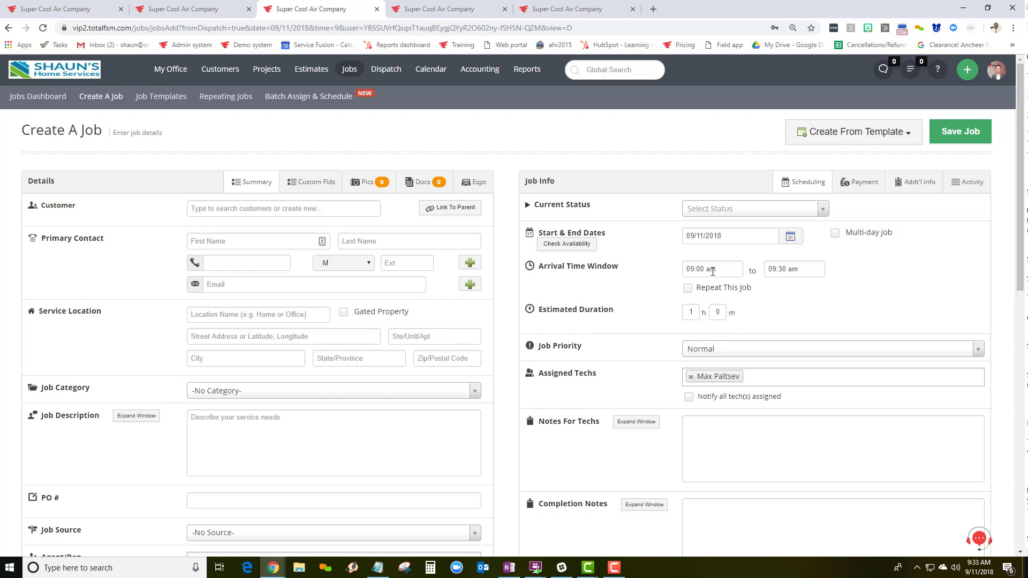
Search customers for '214', then switch to the job form prefilled for Sun Property Partners
click(243, 244)
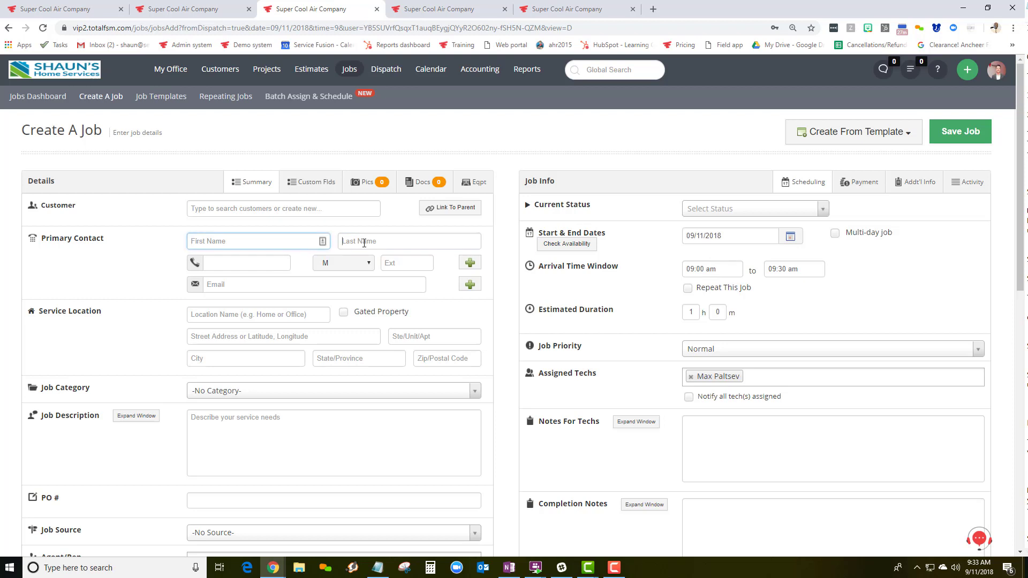
click(345, 248)
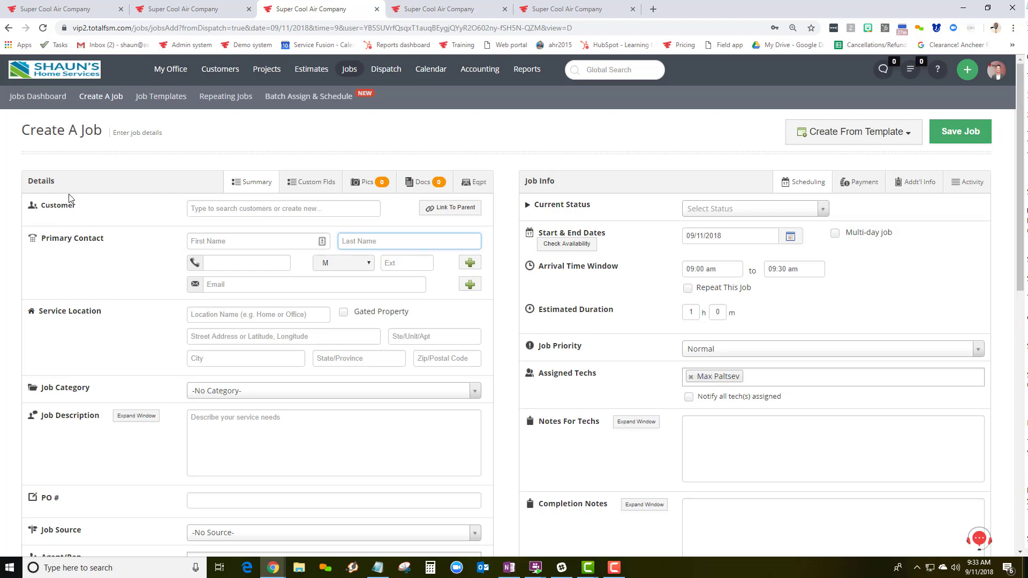
click(175, 213)
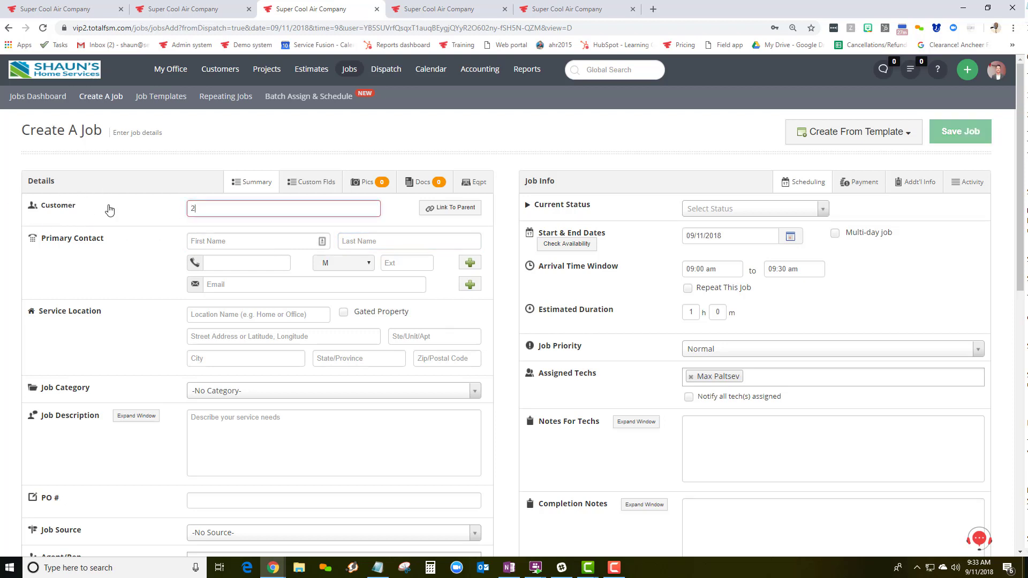
text(214)
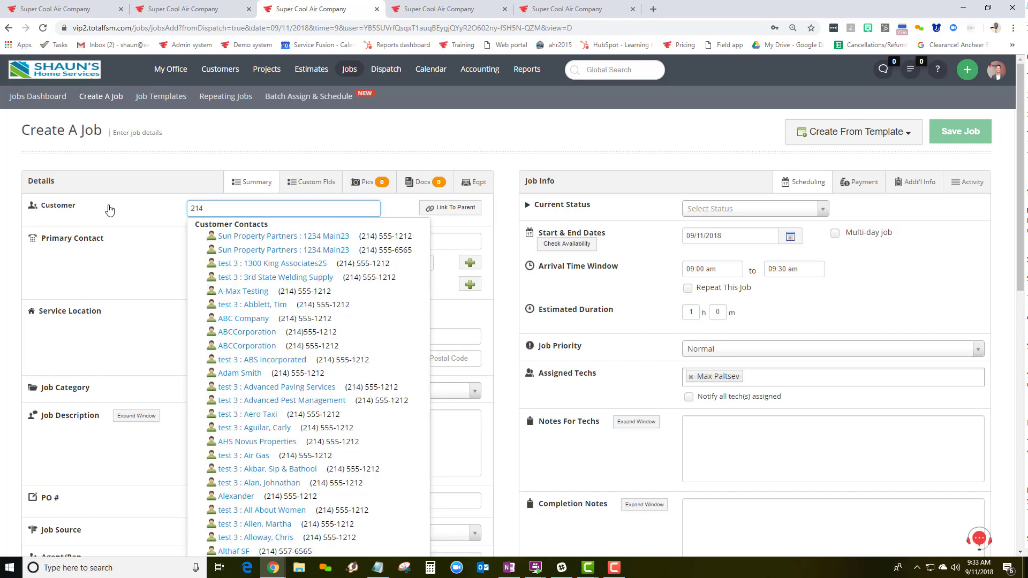
click(171, 9)
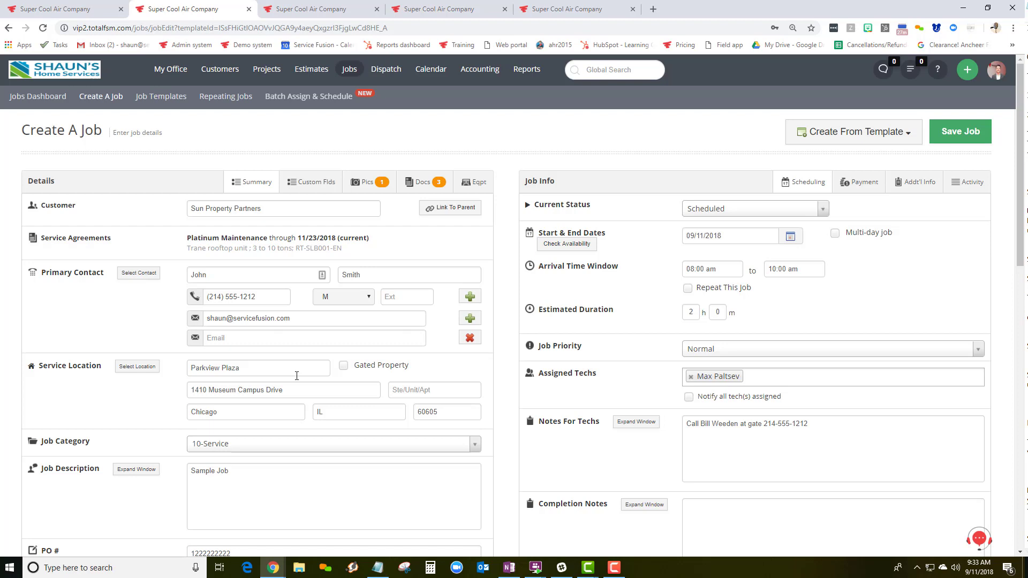
click(343, 366)
click(262, 435)
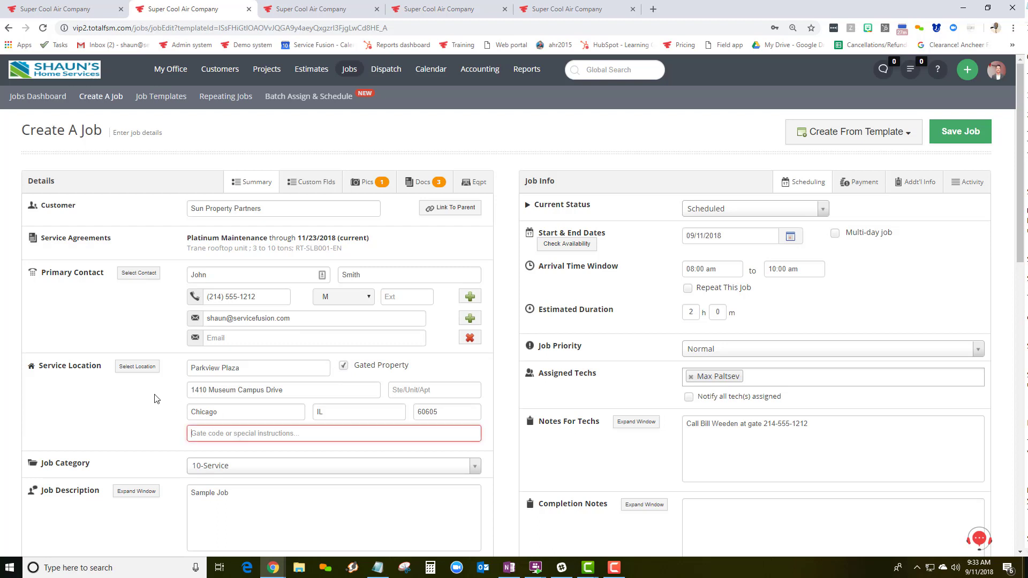
text(5421)
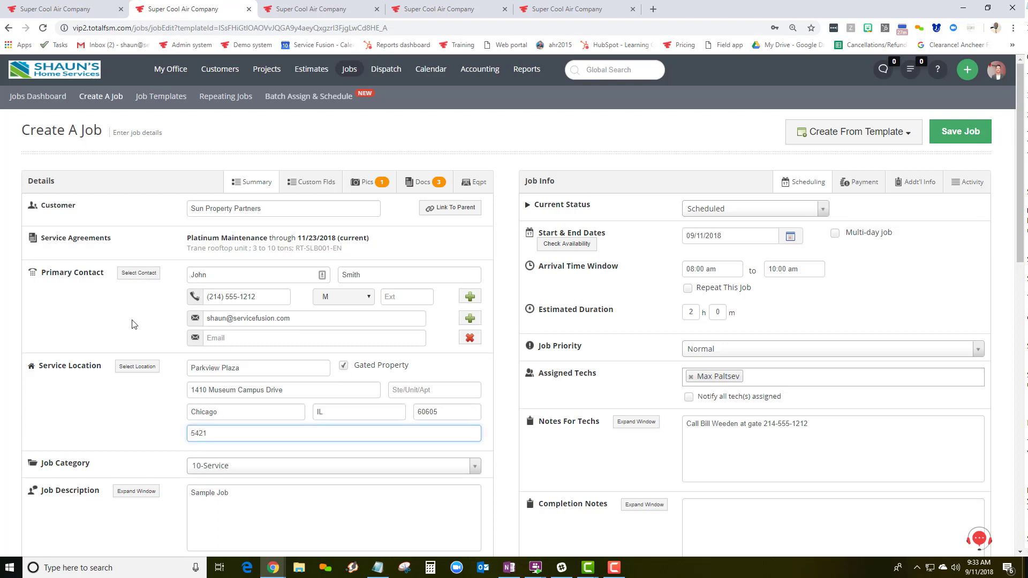
scroll(134, 327, down, 3)
scroll(159, 348, down, 1)
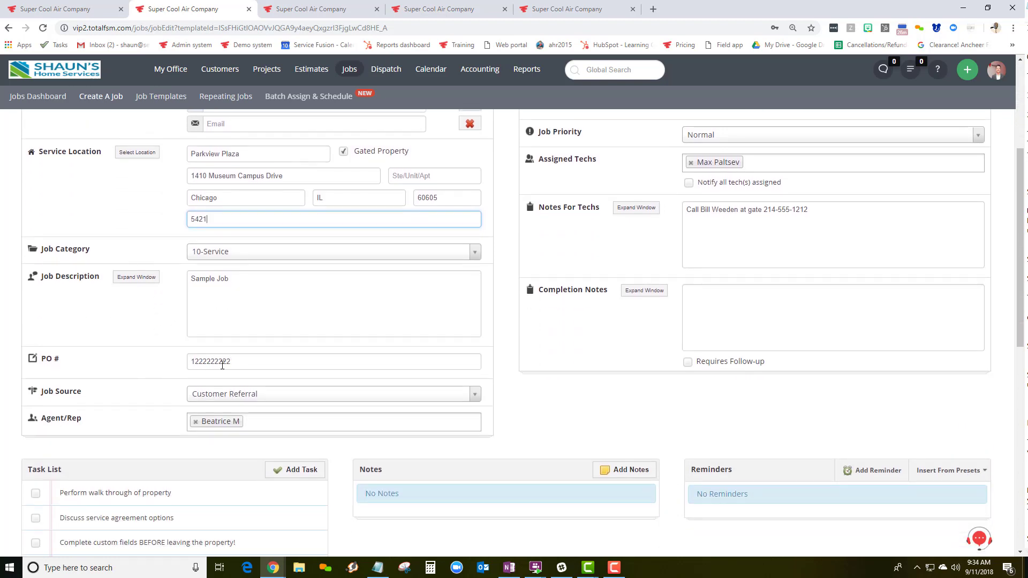
scroll(142, 391, up, 4)
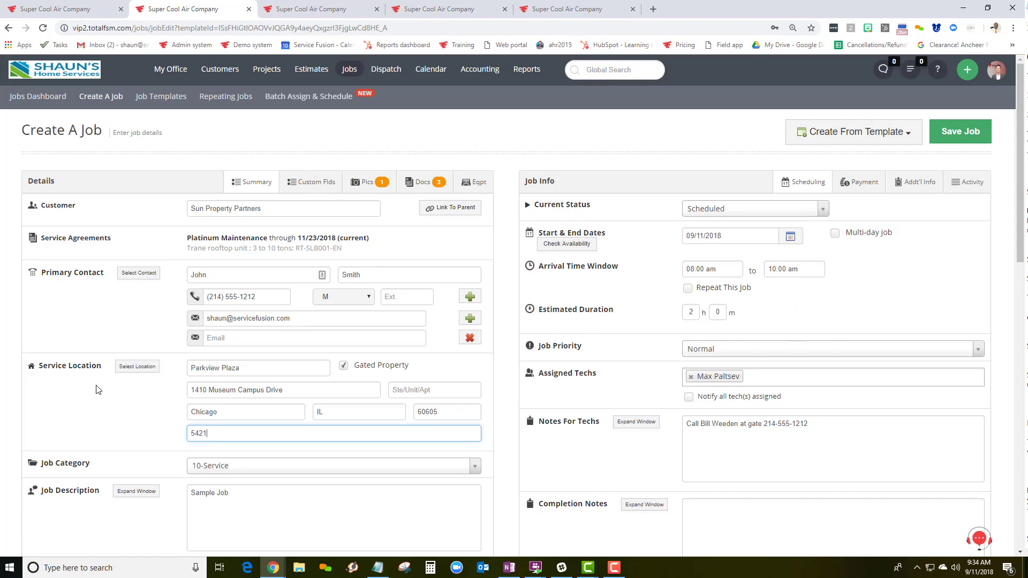
scroll(98, 389, down, 14)
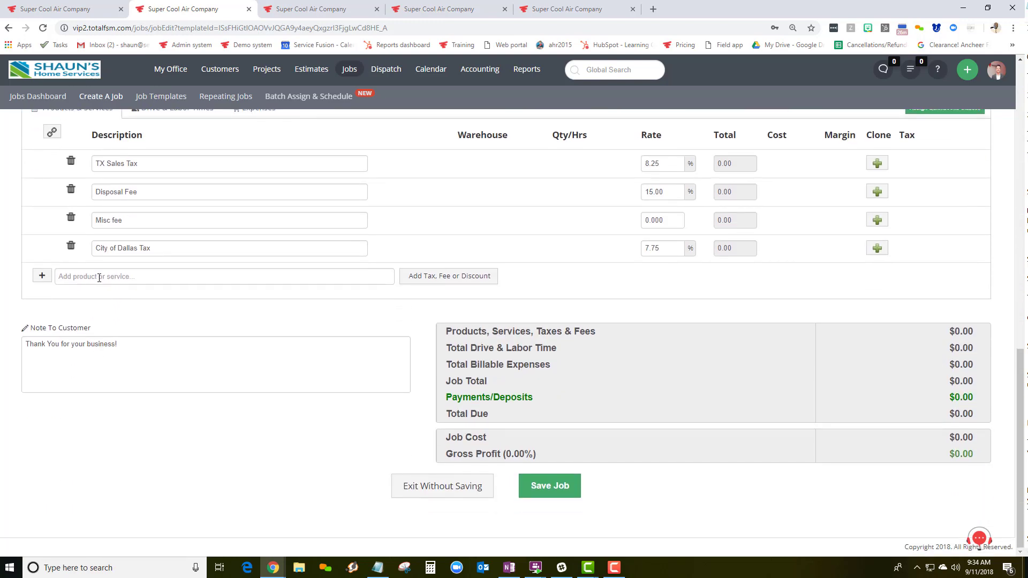
click(100, 277)
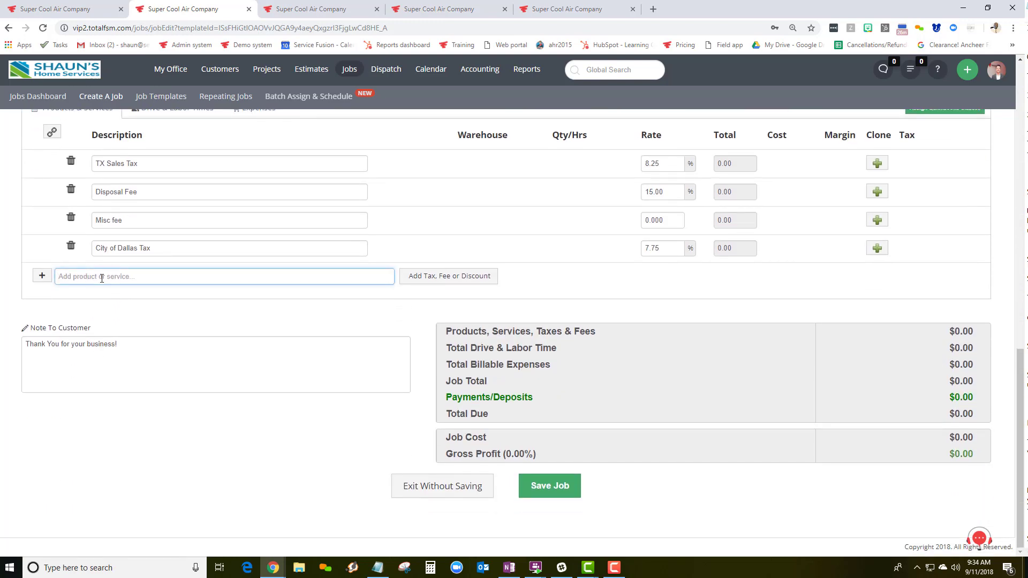
scroll(102, 277, up, 15)
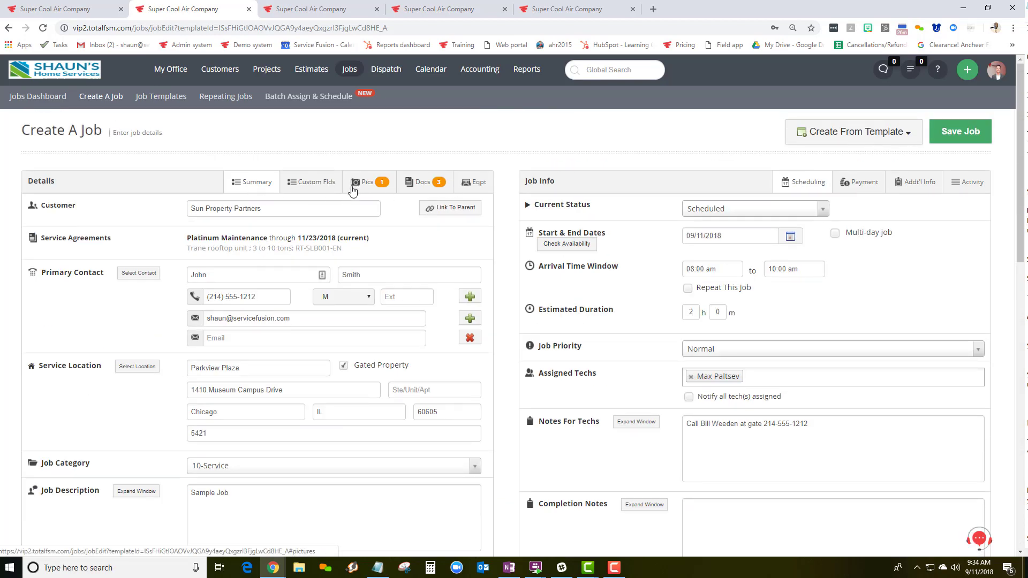
Set the TYPE OF UNIT custom field to Packaged, check equipment, and return to Summary
click(313, 182)
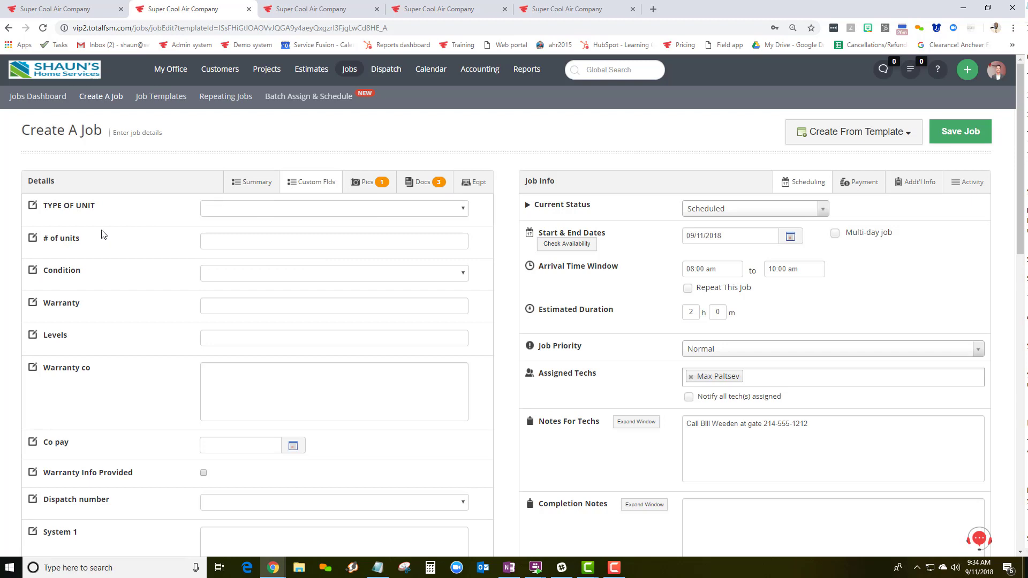
click(238, 216)
click(231, 244)
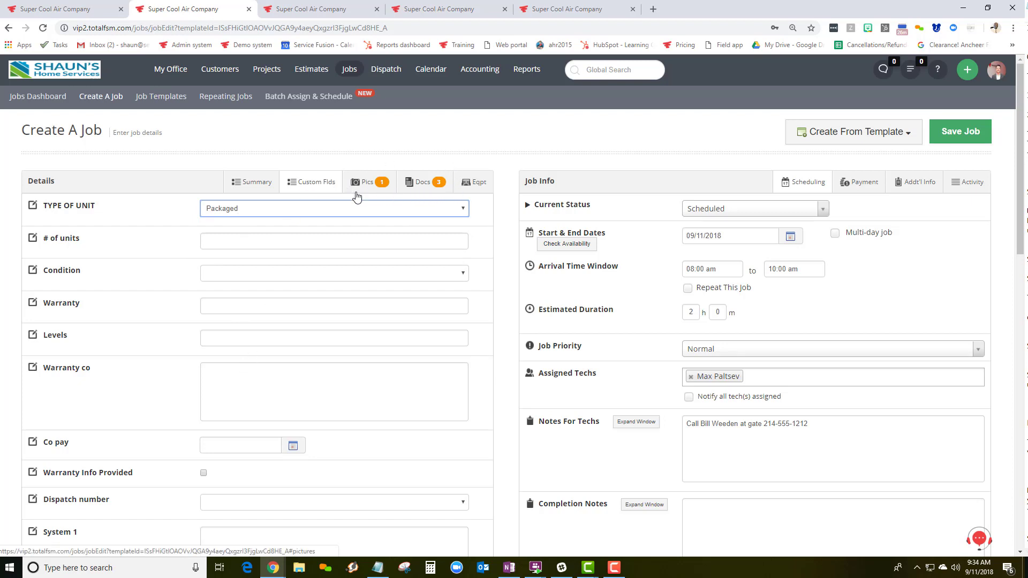
click(467, 185)
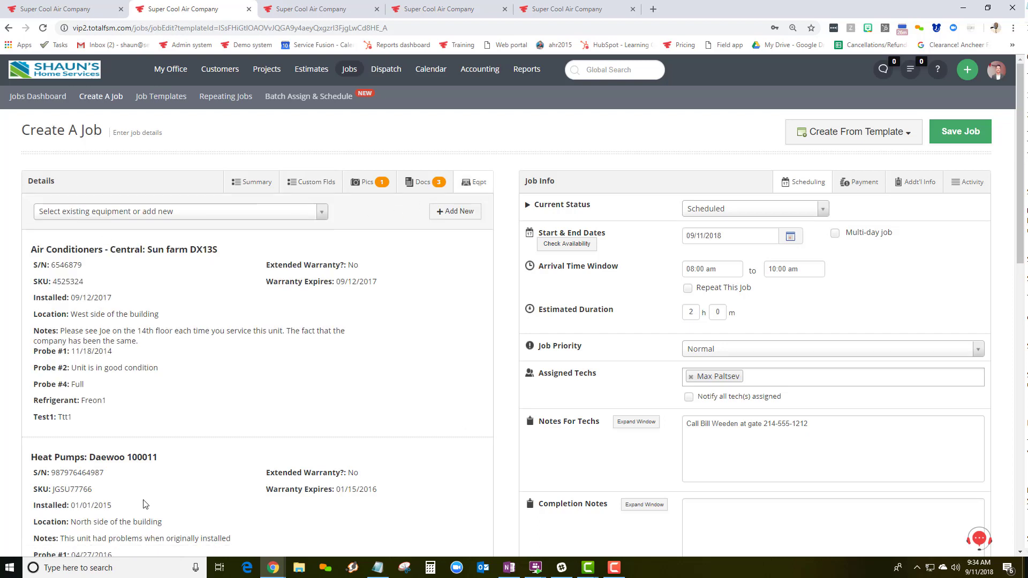
click(257, 183)
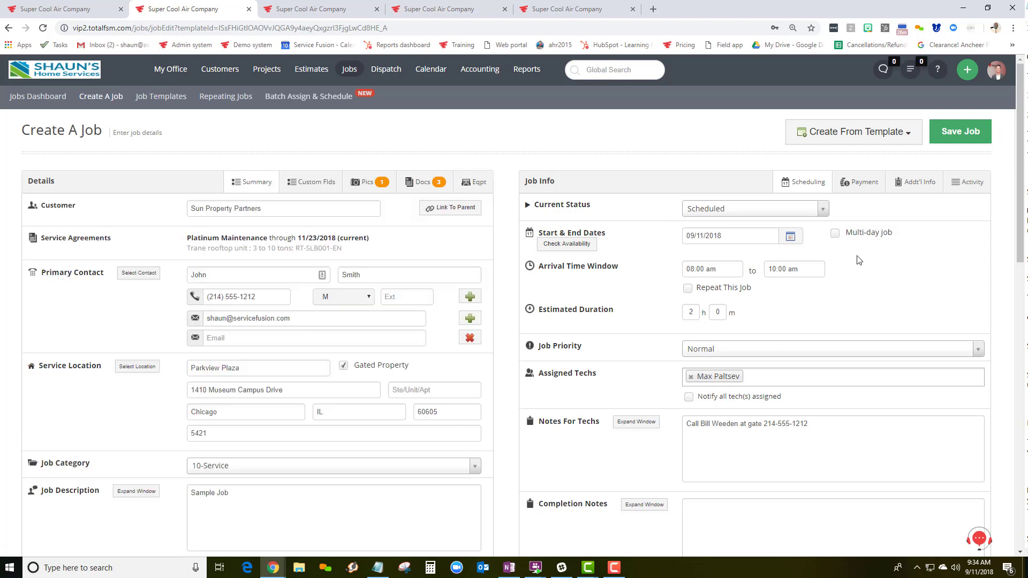
Keep the job single-day after toggling Multi-day job, and save it
click(835, 238)
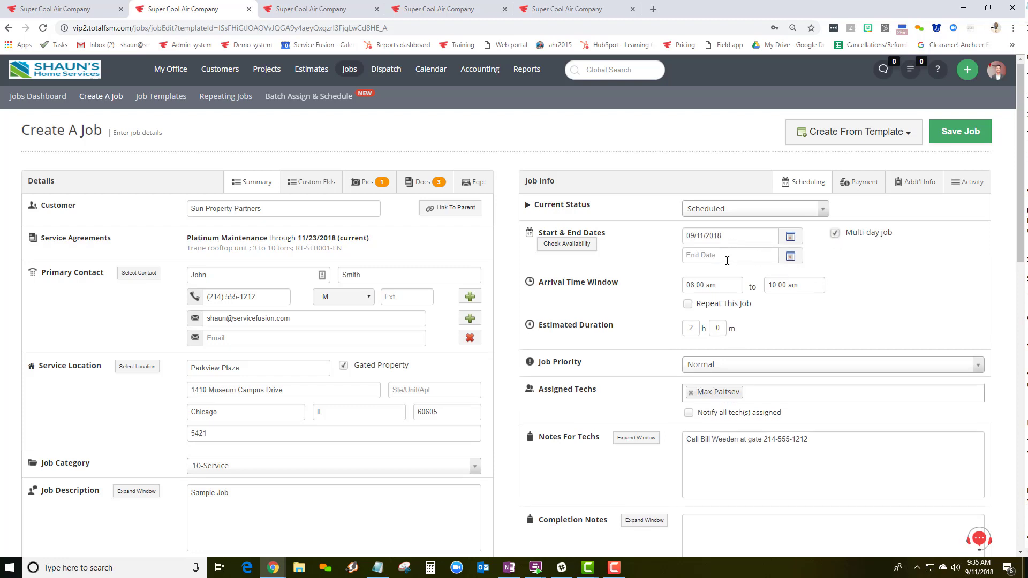
click(835, 234)
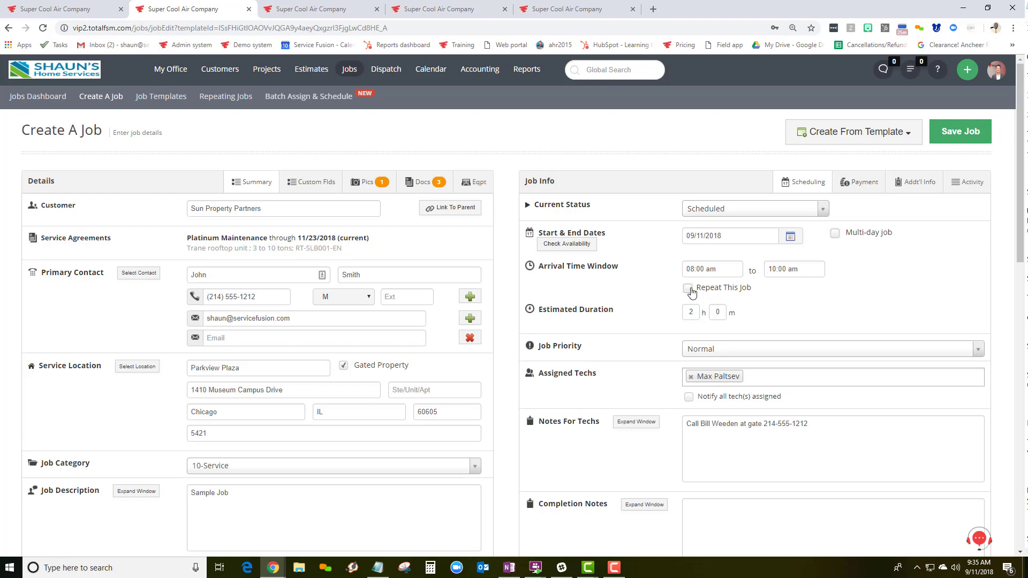
scroll(616, 423, down, 2)
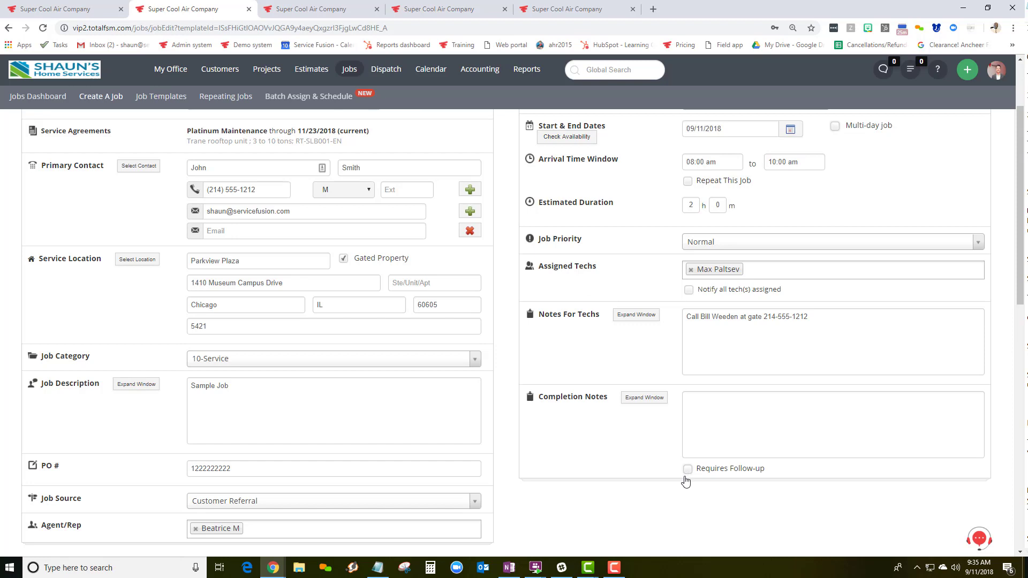
scroll(560, 465, down, 6)
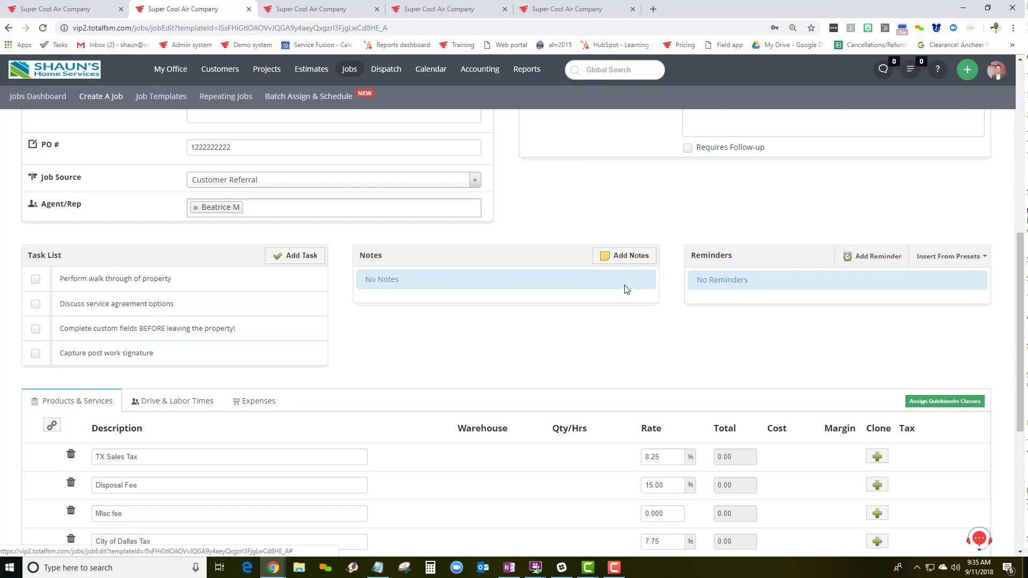
scroll(569, 319, down, 5)
click(550, 487)
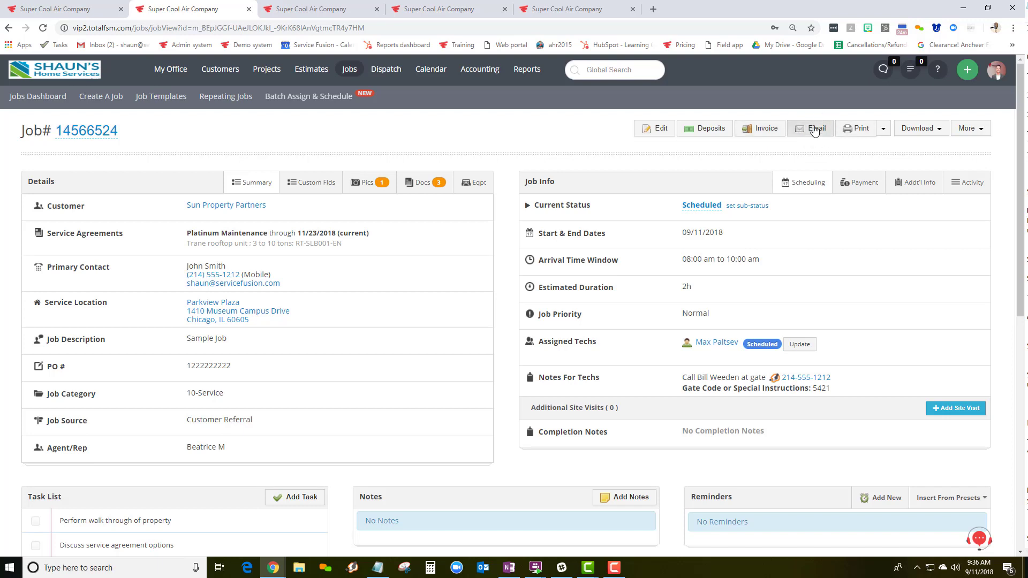
Review the Print options for job 14566524, then return to the technician mobile dashboard
click(882, 130)
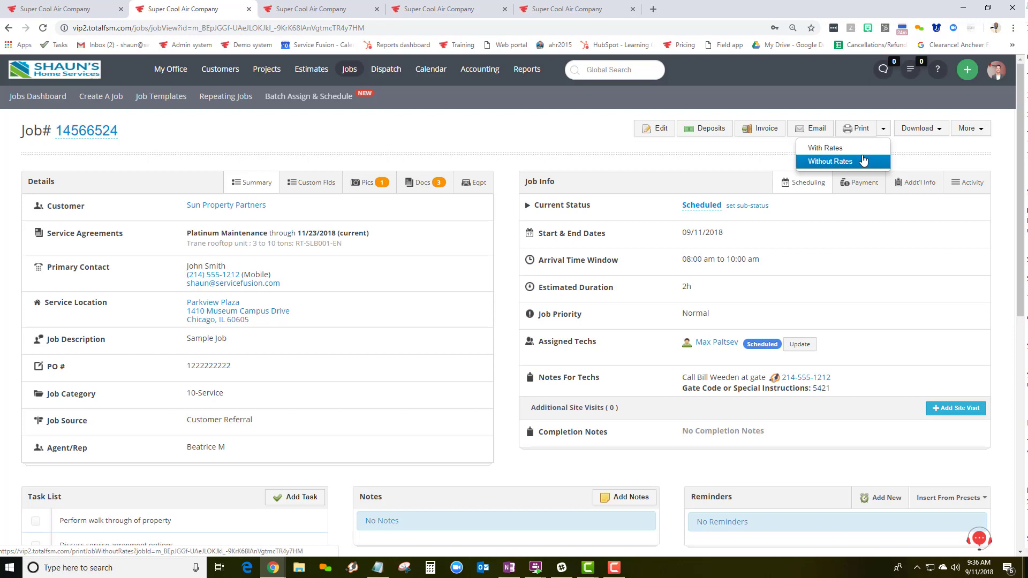
click(543, 159)
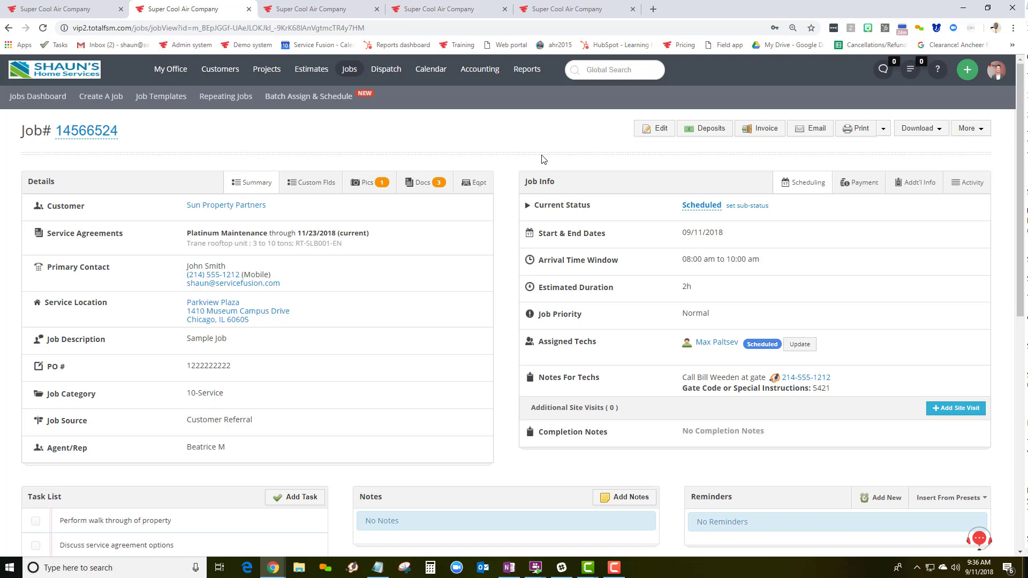
mouse_move(705, 344)
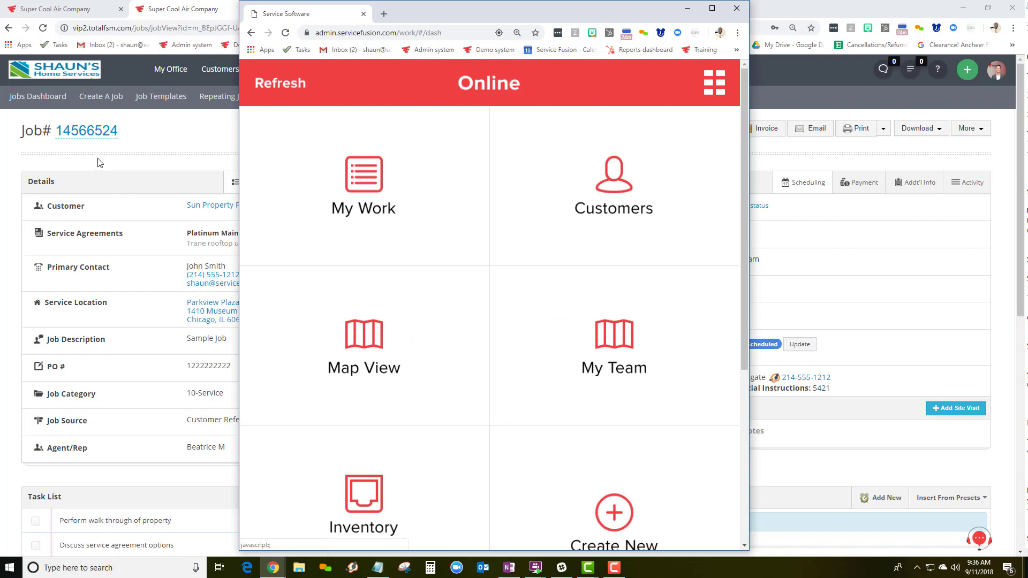
Open job 14566524 from My Work and scroll down to its four tasks
click(372, 184)
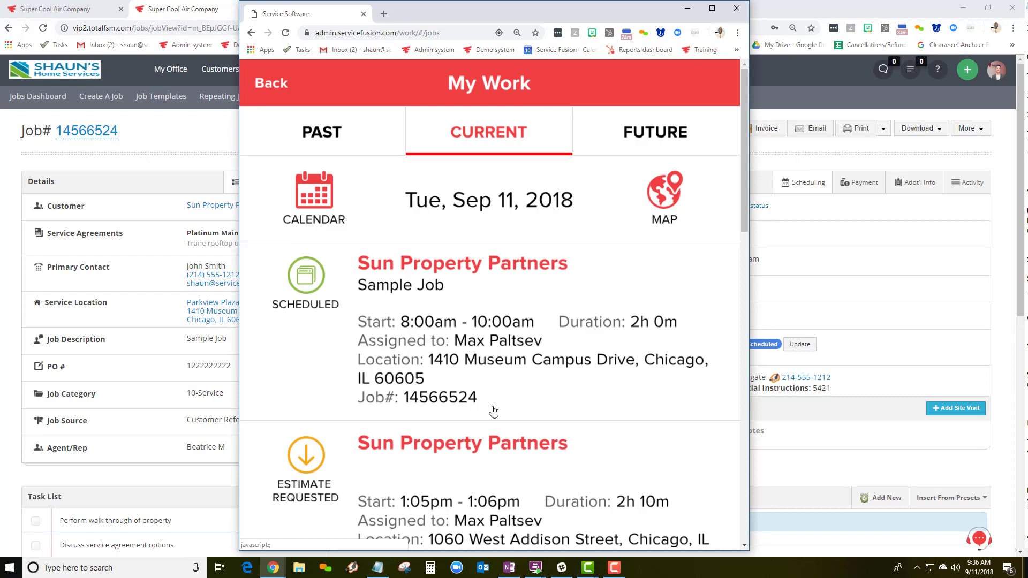
click(473, 337)
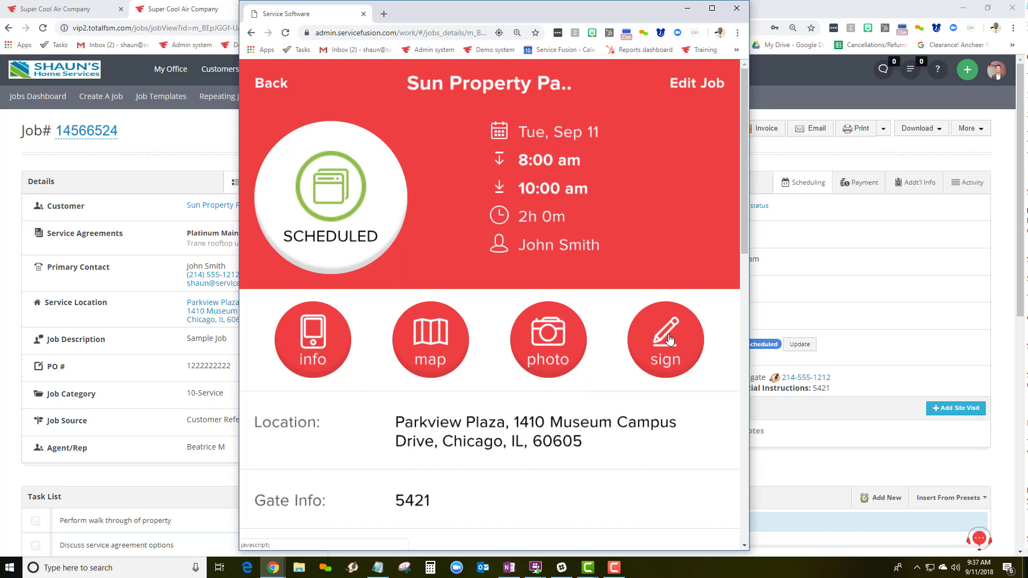
key(alt+Tab)
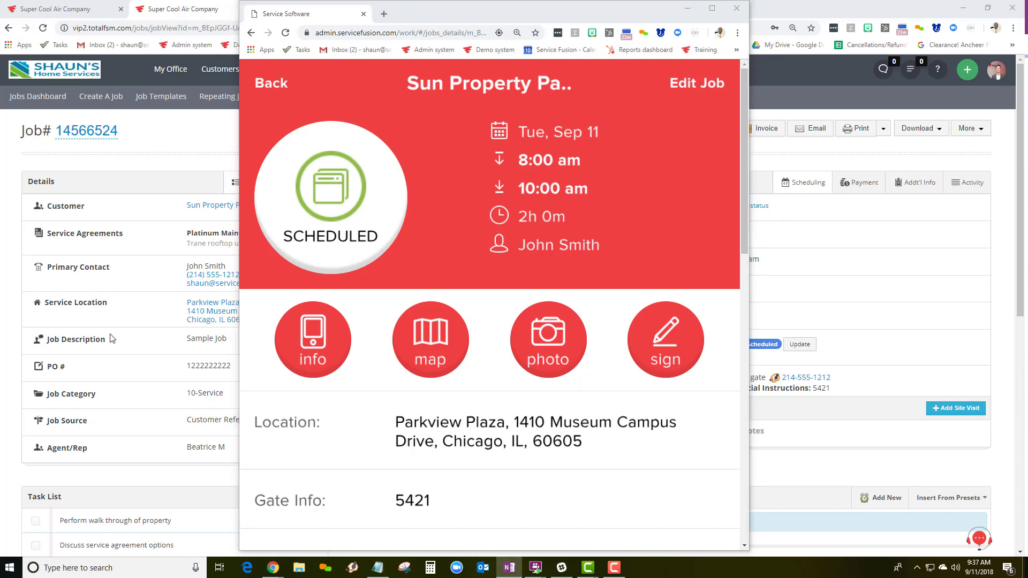
scroll(49, 314, down, 5)
scroll(301, 356, down, 11)
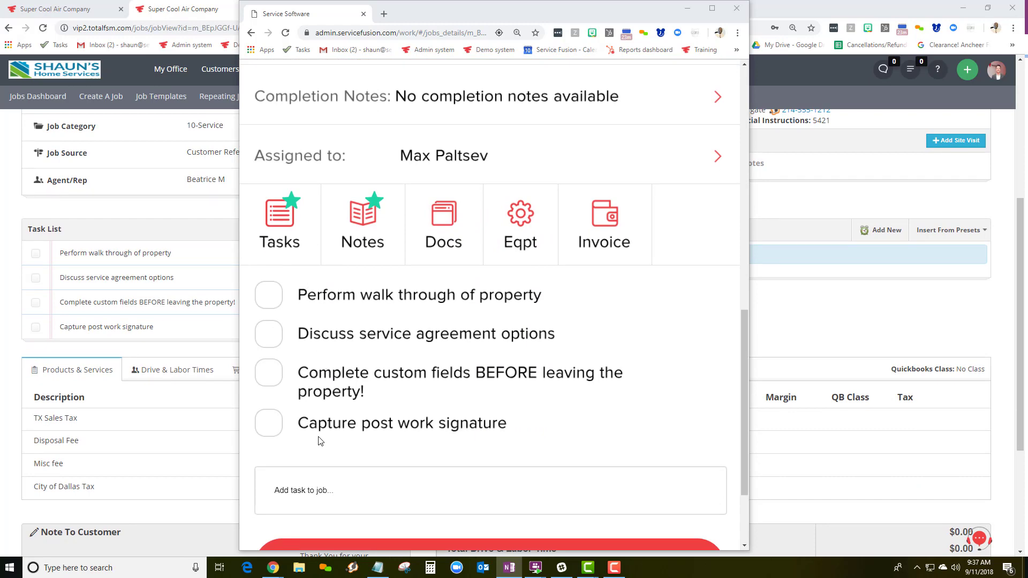
Check off 'Perform walk through of property' and show the $0.00 estimated charges
click(269, 298)
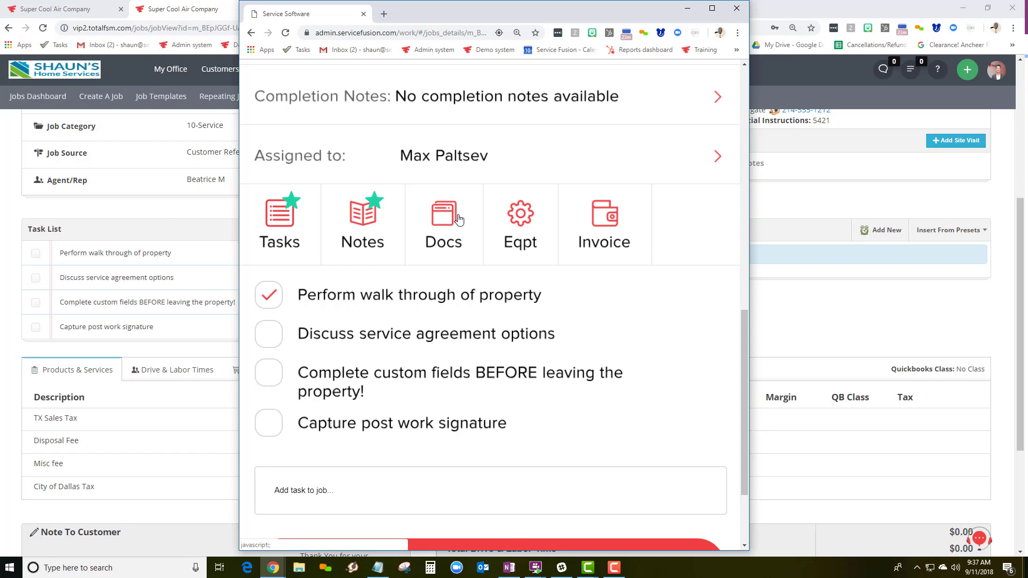
click(605, 231)
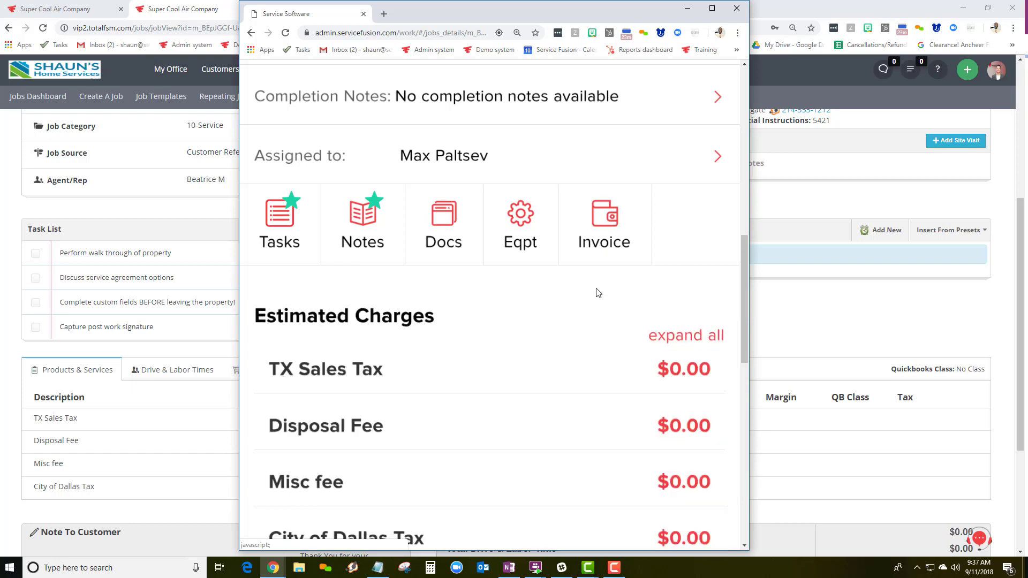
scroll(556, 301, down, 5)
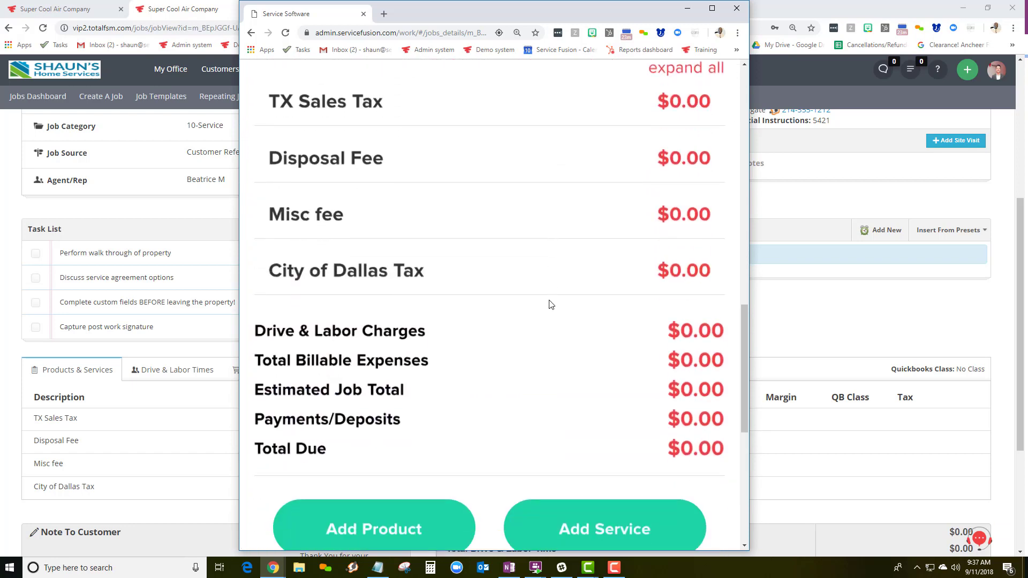
scroll(550, 305, down, 2)
scroll(548, 305, down, 4)
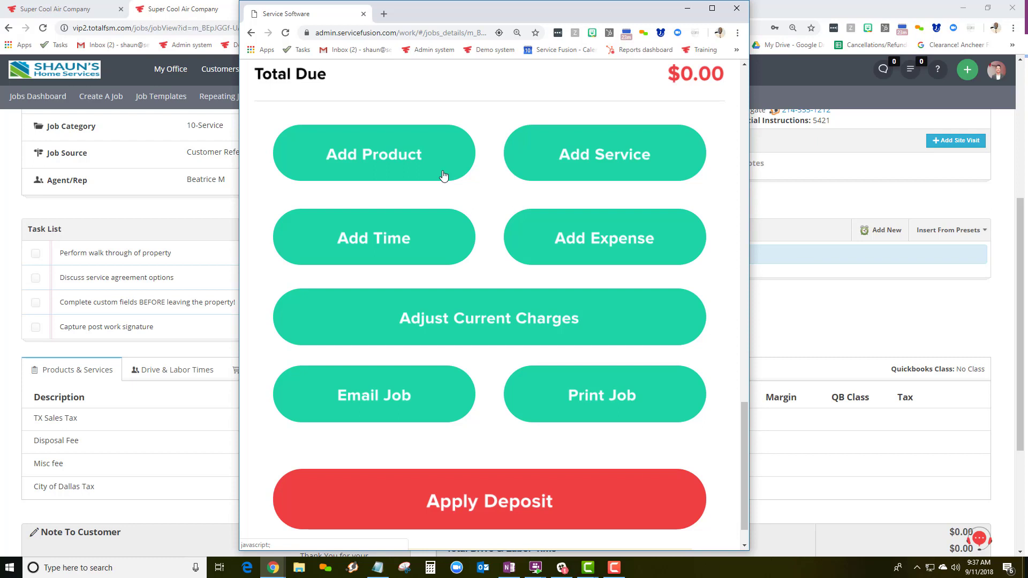
Add the DX11SC 11.2 EER air conditioner from Split Systems, priced $9,800, to the job
click(413, 172)
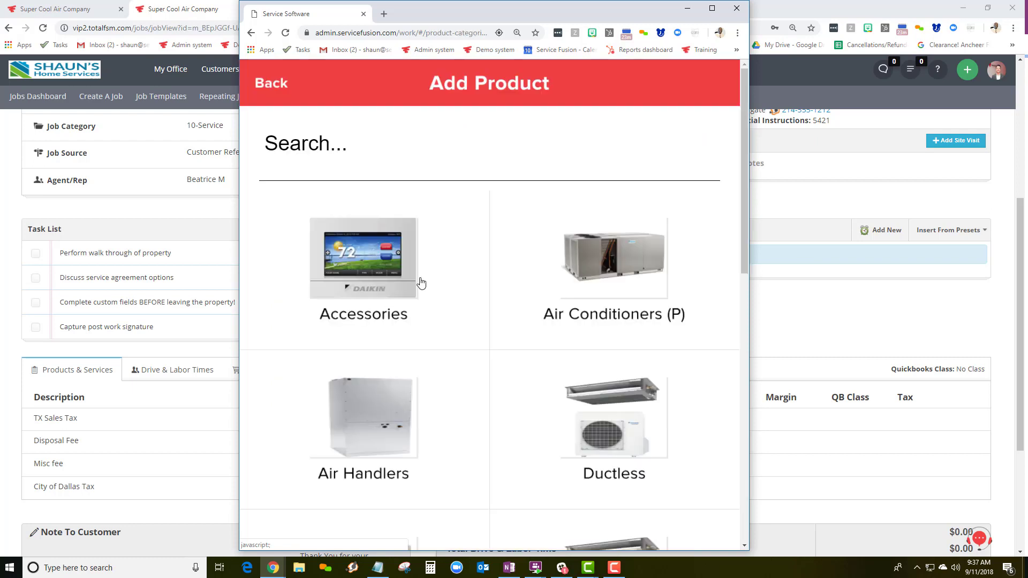
scroll(567, 386, down, 3)
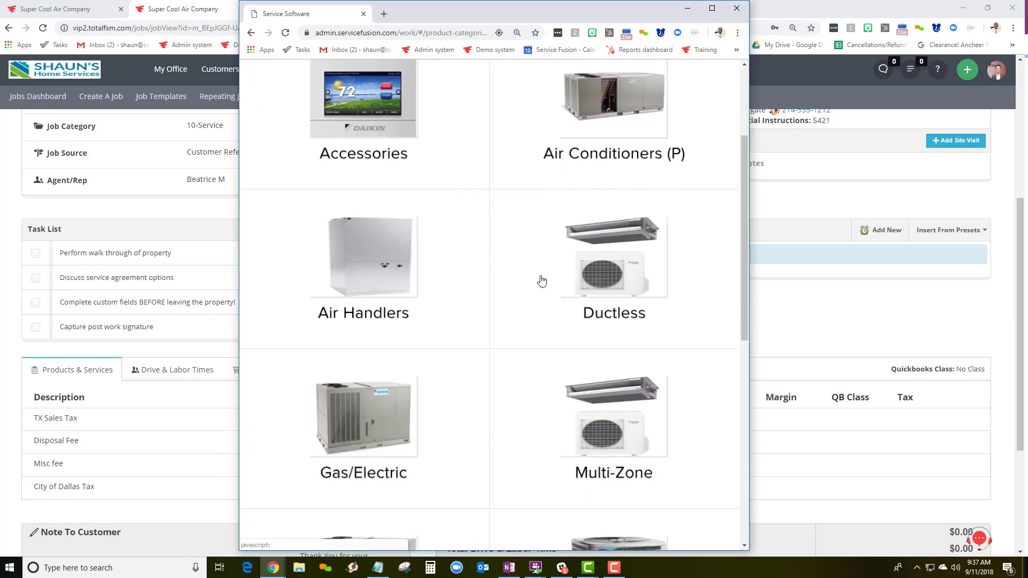
scroll(543, 321, down, 2)
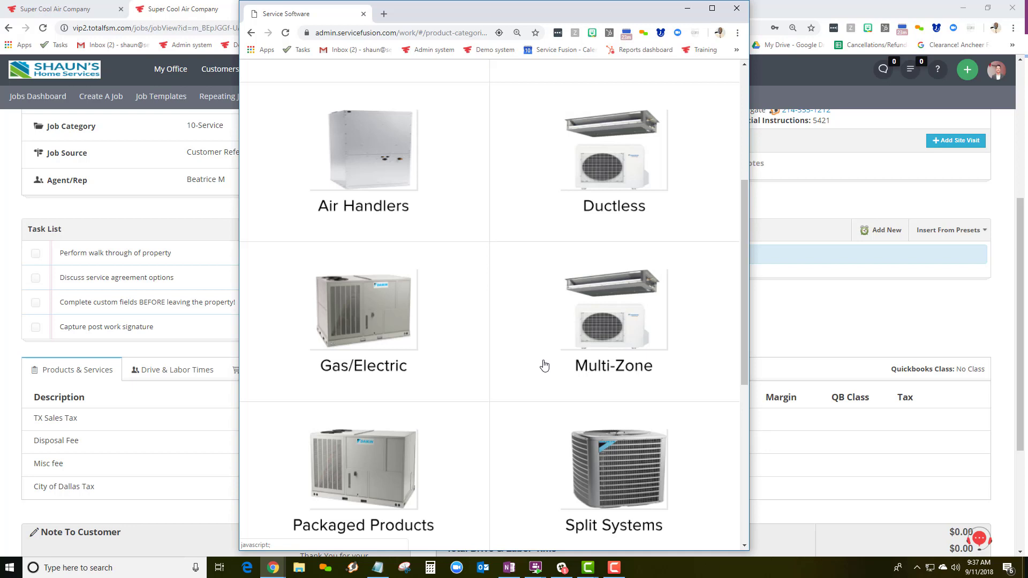
click(621, 471)
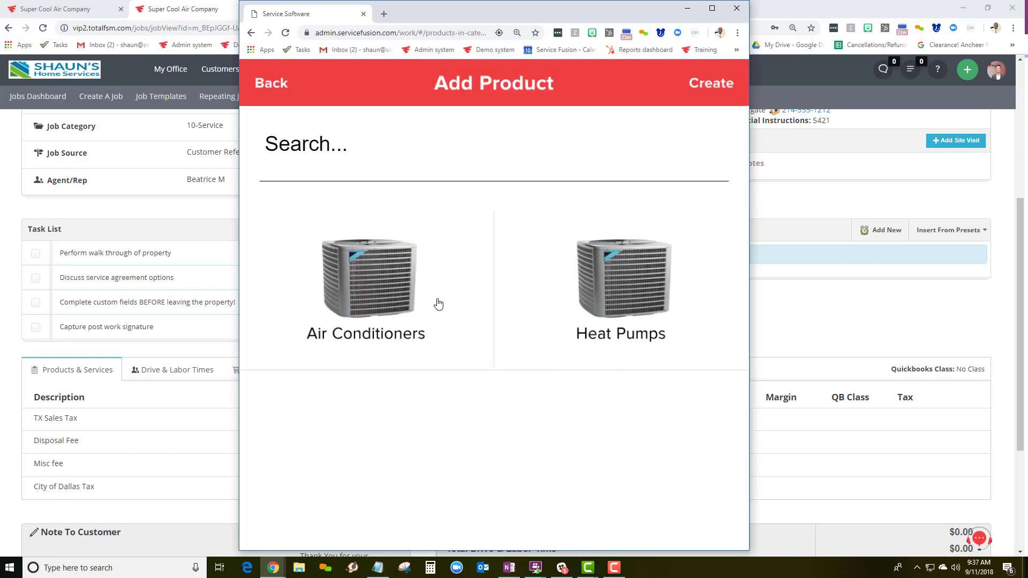
click(352, 292)
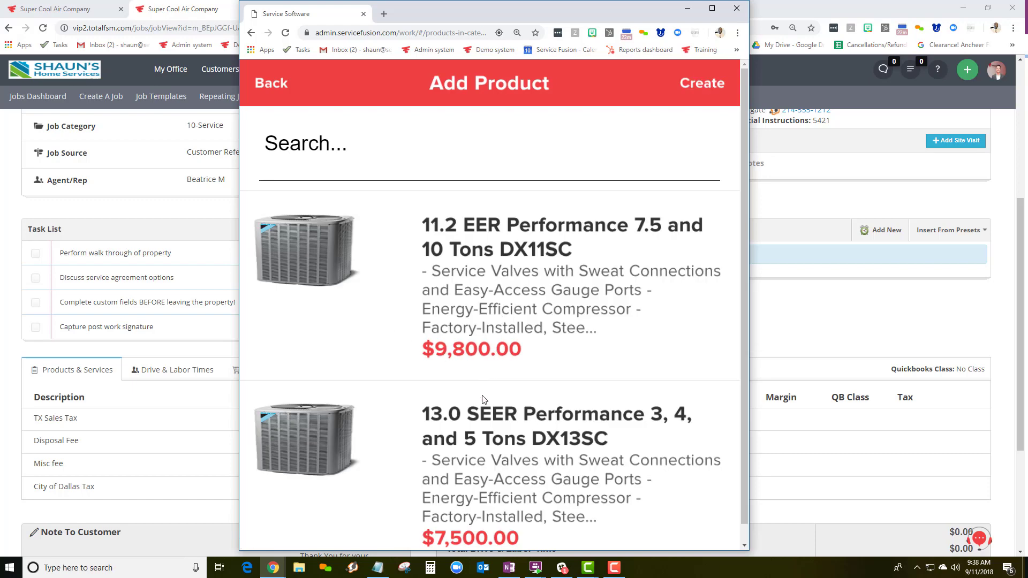
click(496, 254)
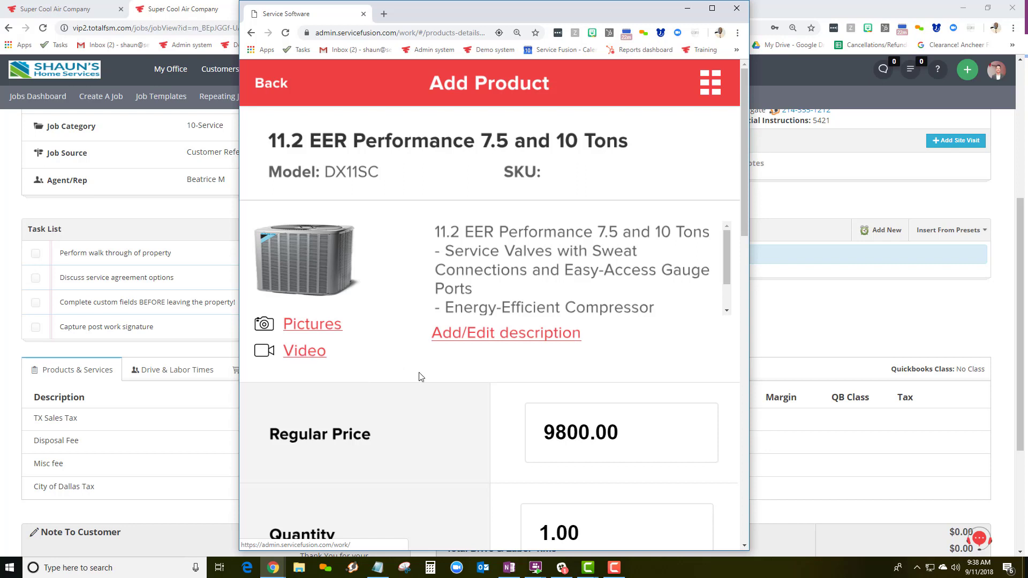
scroll(429, 383, down, 4)
scroll(432, 384, down, 1)
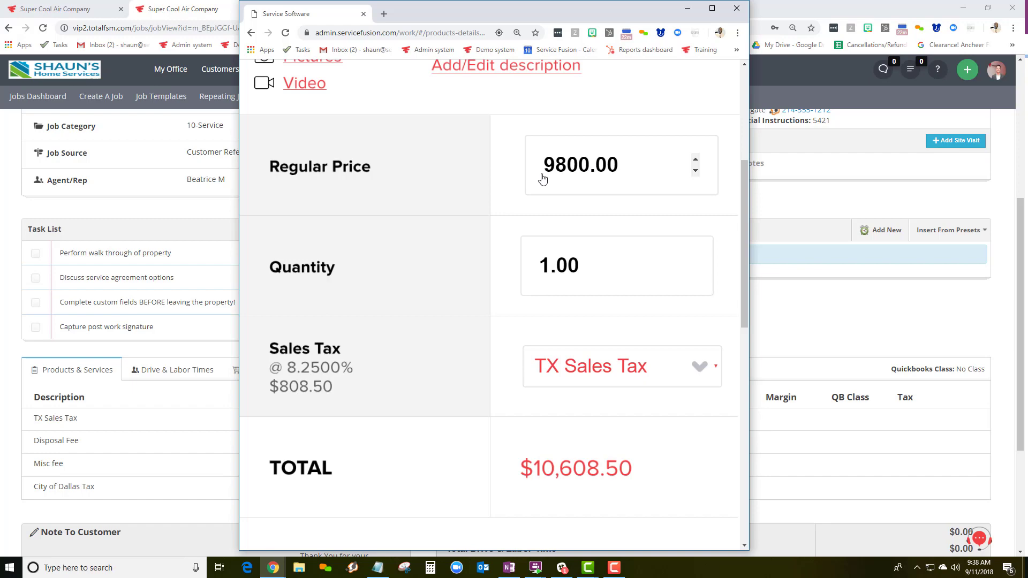
scroll(487, 241, down, 7)
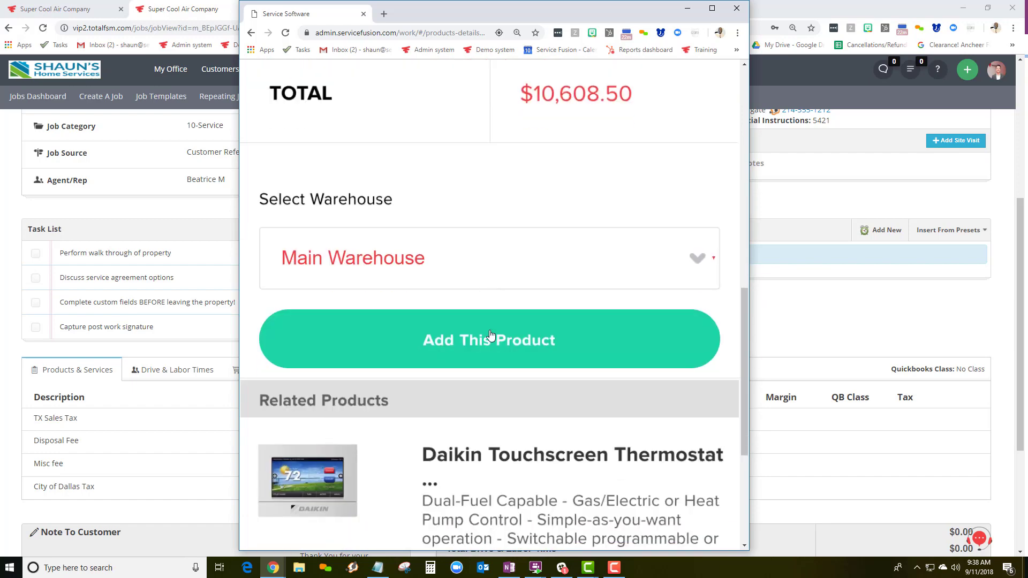
click(454, 345)
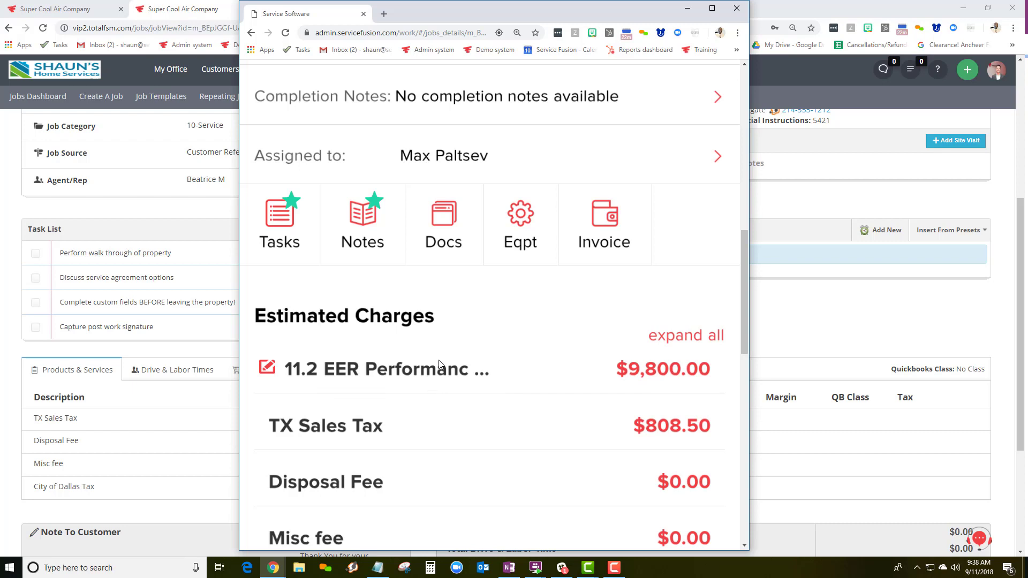
scroll(439, 370, down, 8)
Add Packaged System Installation ($2,100) from the Installation services to the job
click(595, 434)
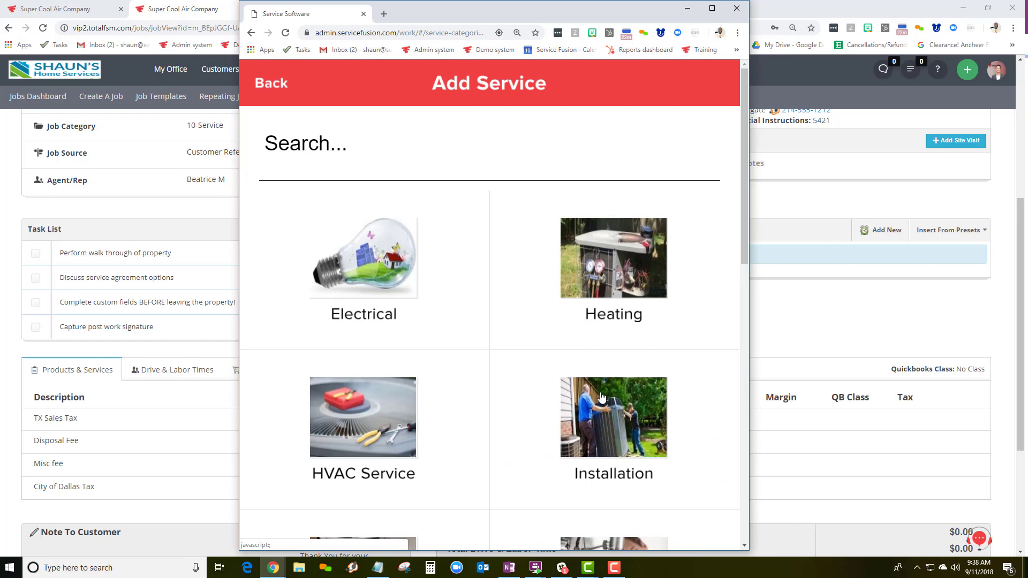
click(608, 414)
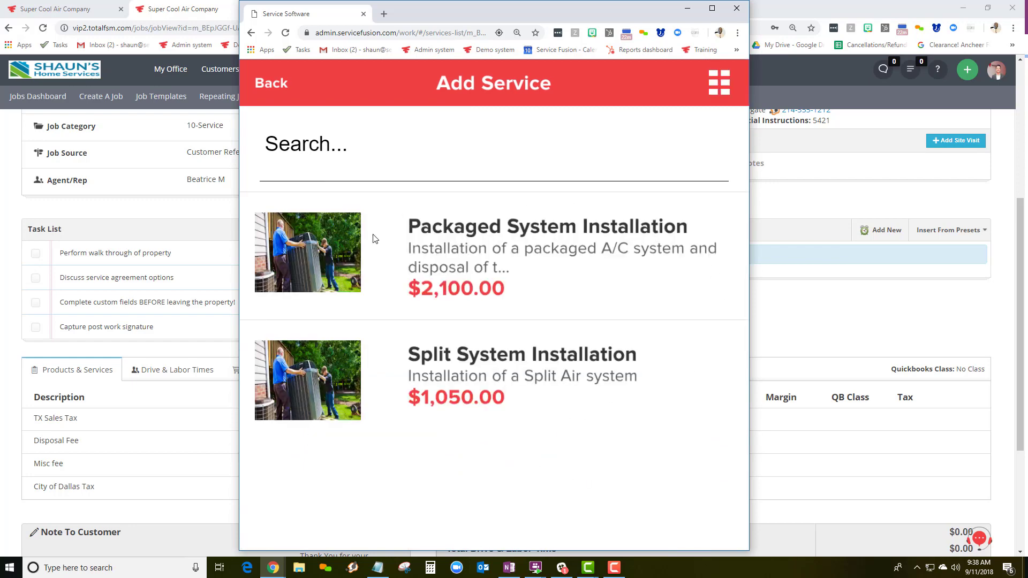
click(455, 248)
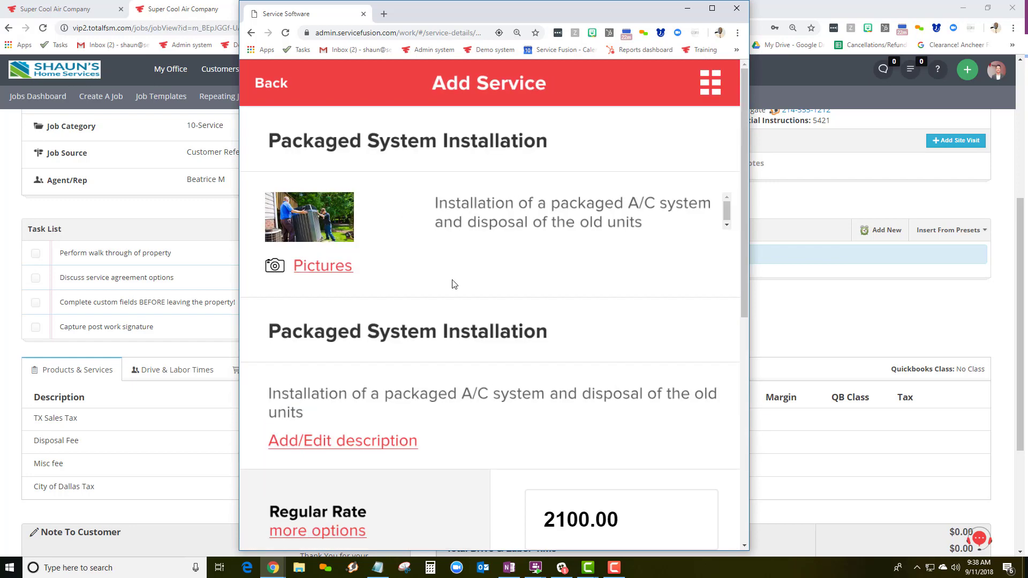
scroll(452, 282, down, 7)
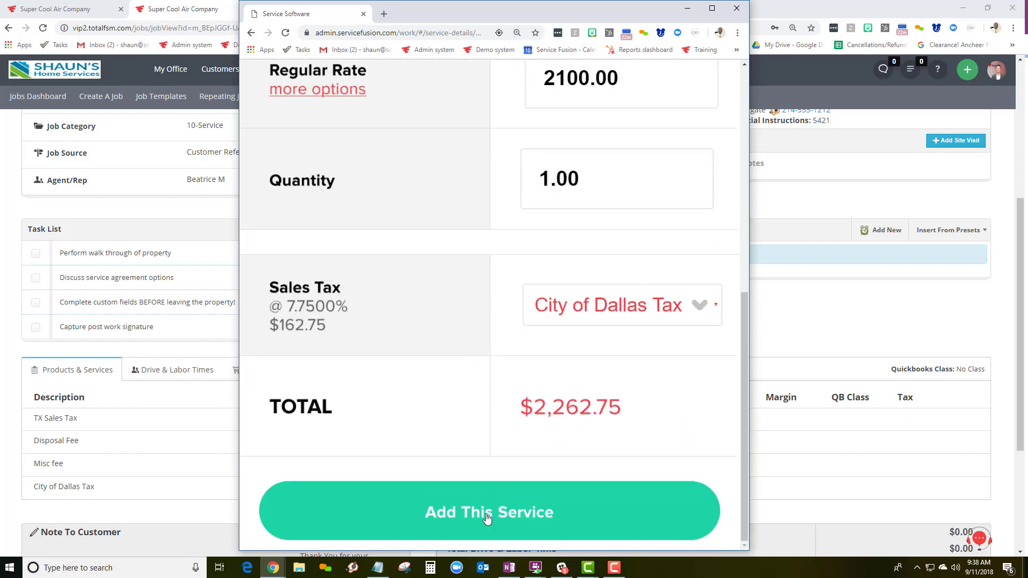
click(485, 515)
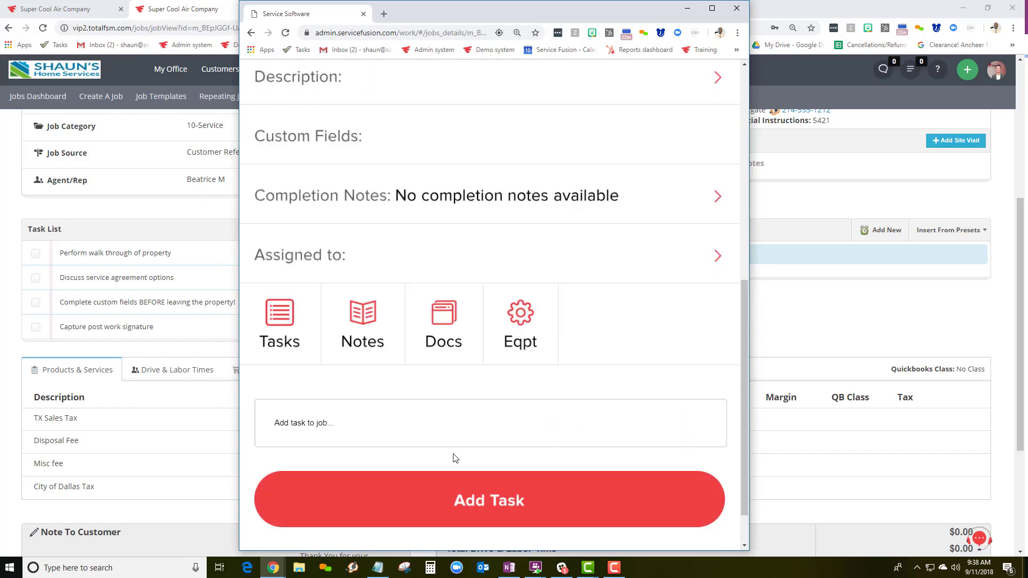
scroll(446, 434, down, 2)
scroll(446, 435, down, 2)
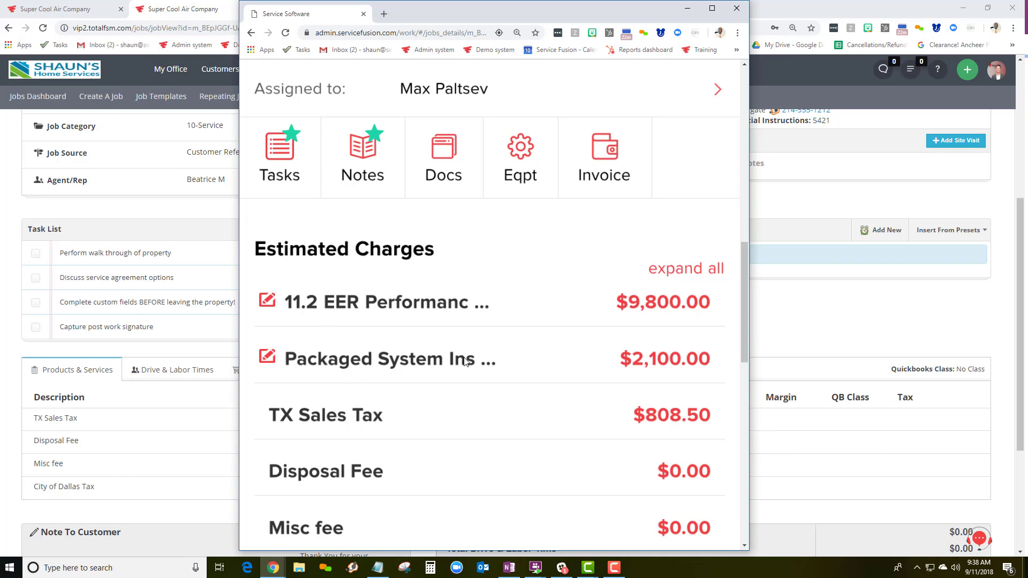
Set the Sun Property job's status to COMPLETED
scroll(463, 365, up, 10)
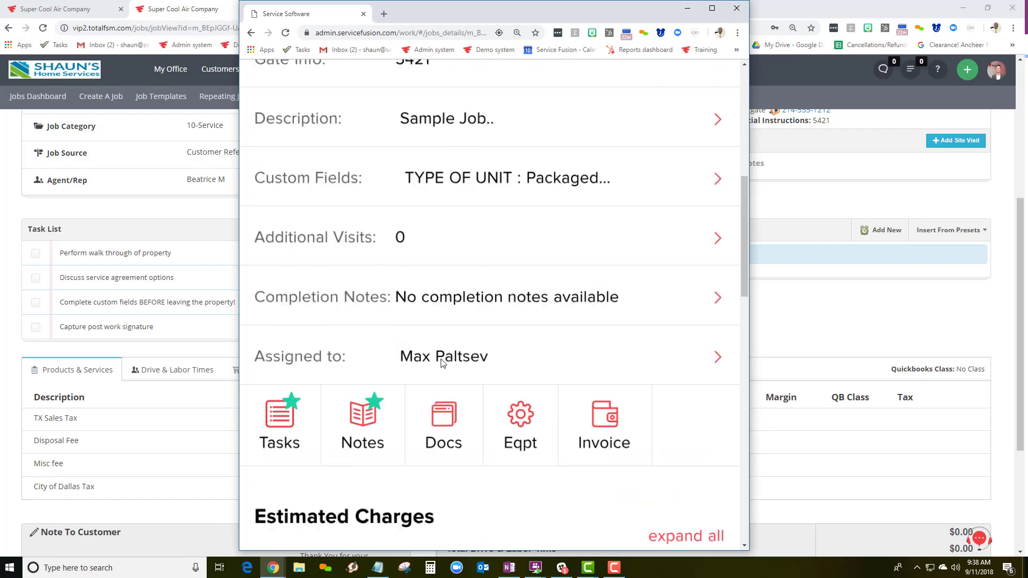
click(339, 212)
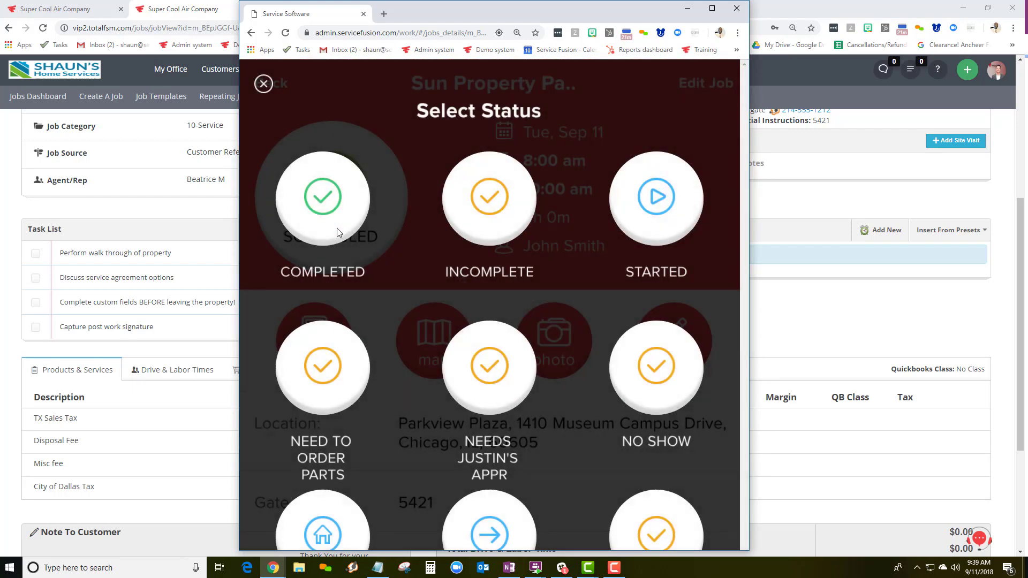
click(323, 206)
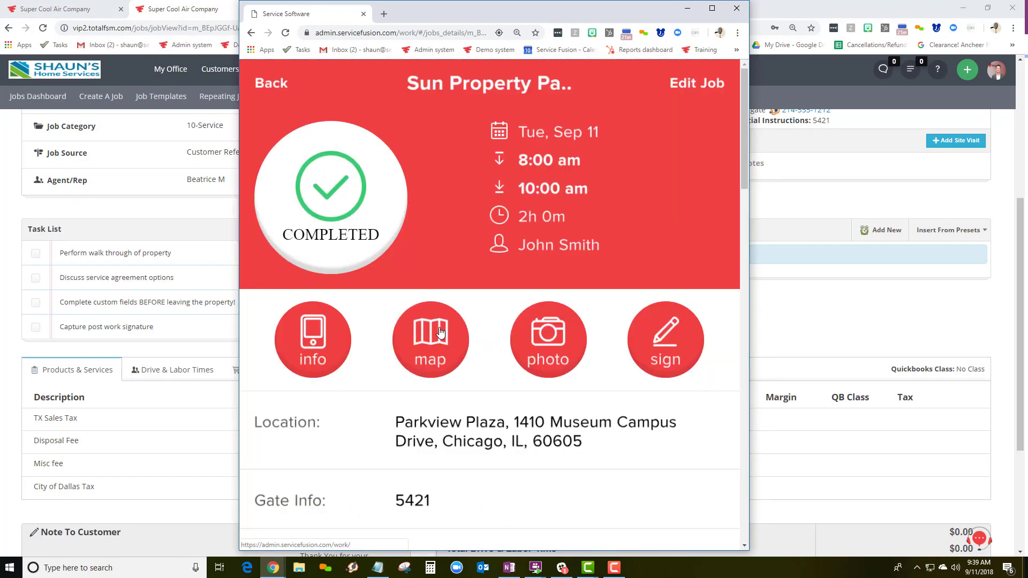
scroll(535, 323, down, 1)
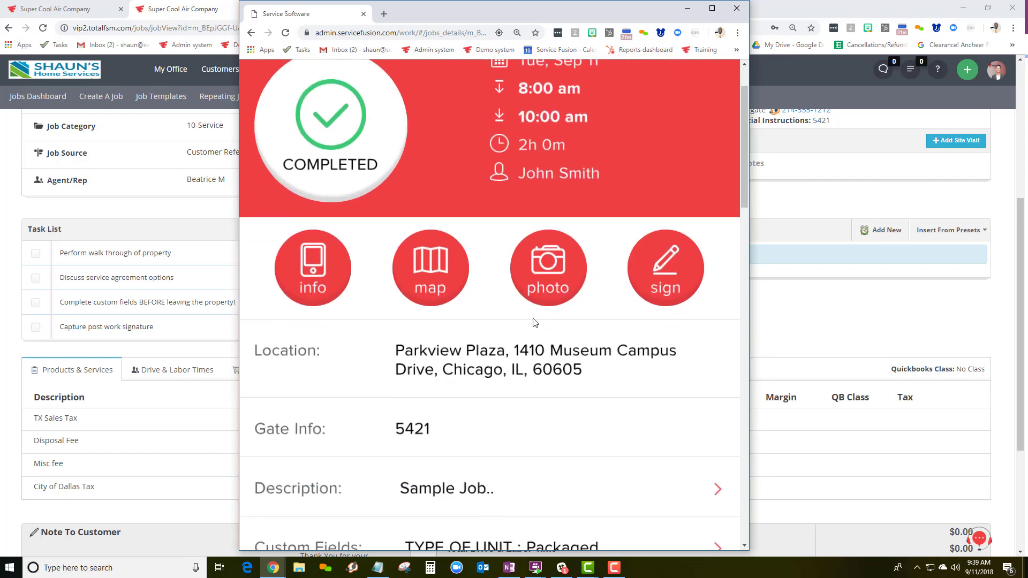
scroll(534, 322, down, 7)
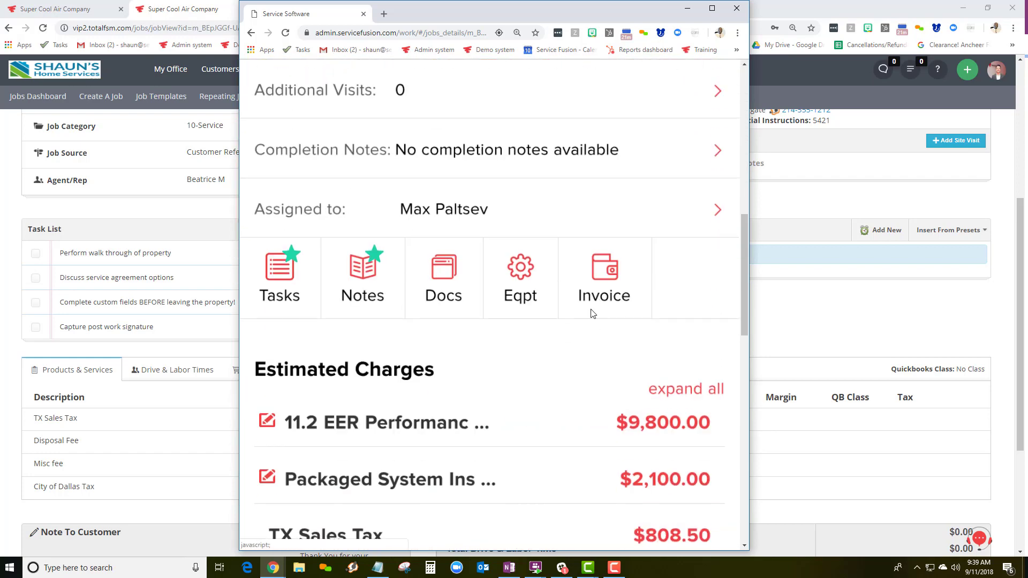
scroll(592, 313, down, 10)
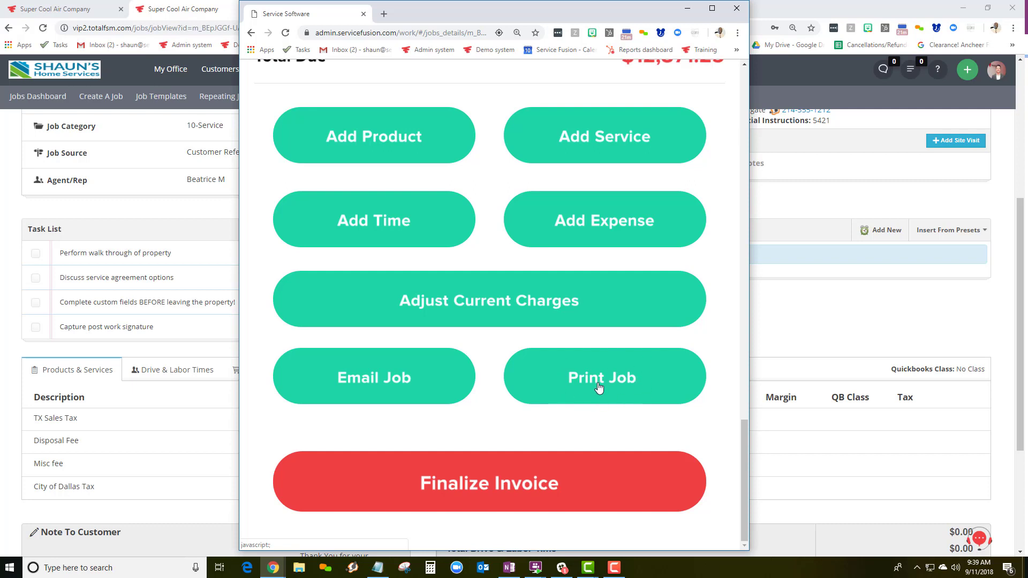
Finalize the Sun Property job's invoice to generate it
click(488, 489)
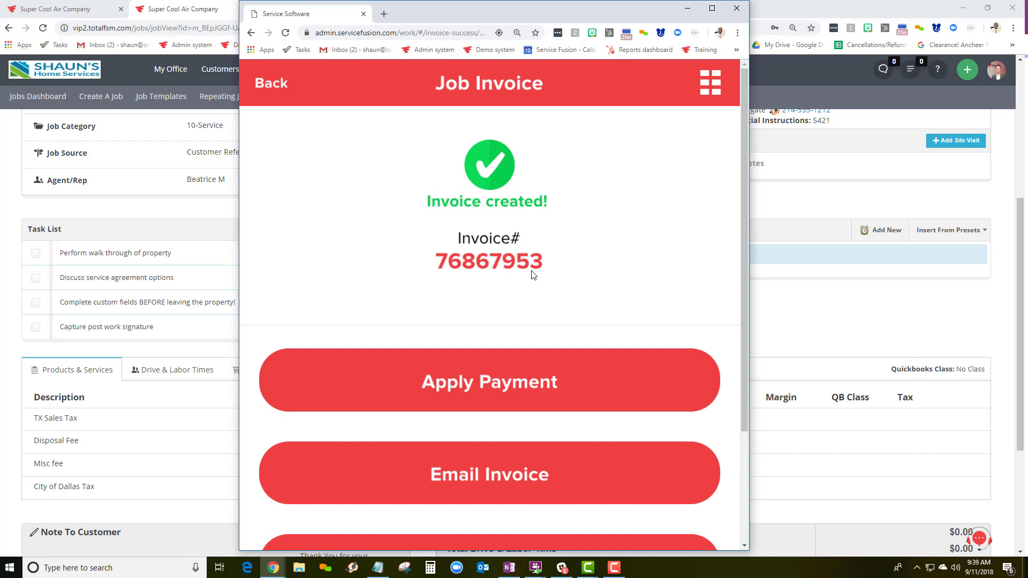
scroll(479, 297, down, 2)
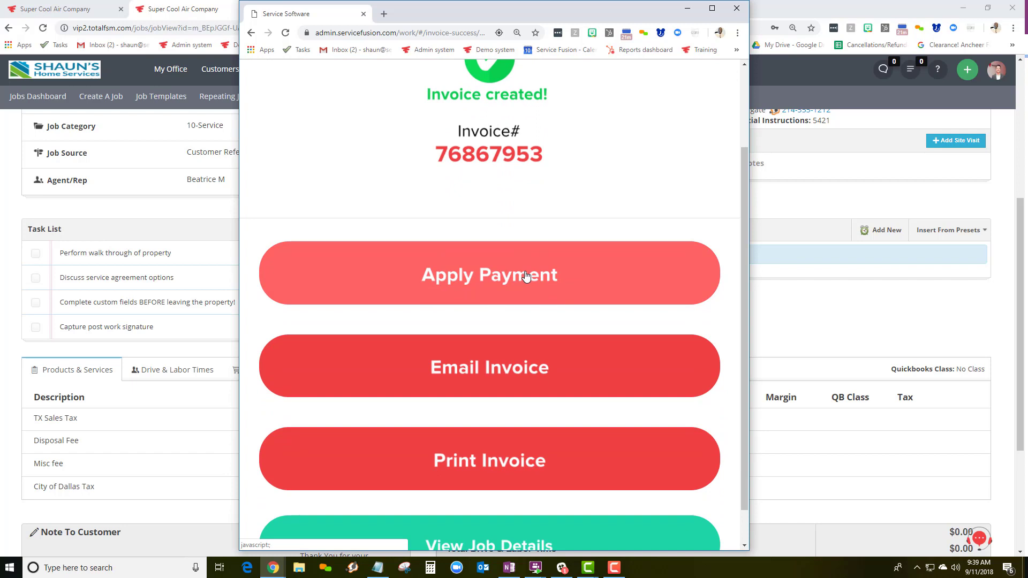
Start an invoice email using the Invoice email template
click(495, 374)
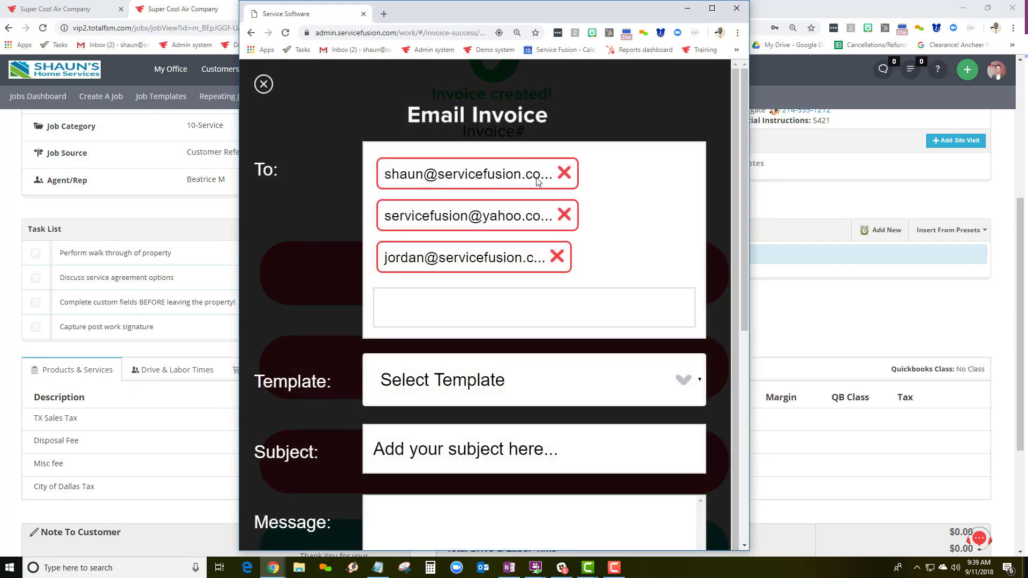
scroll(299, 273, down, 4)
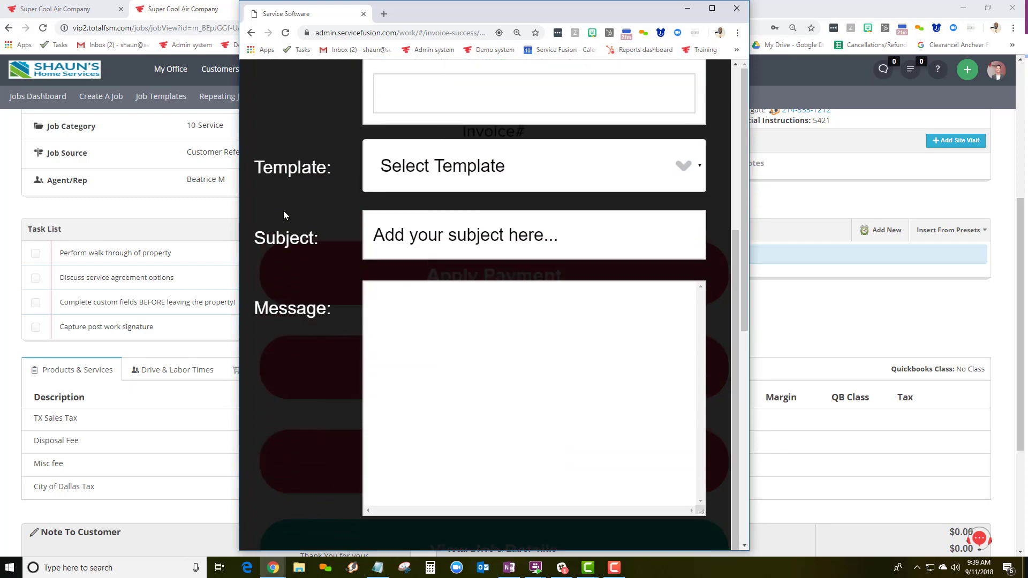
click(435, 170)
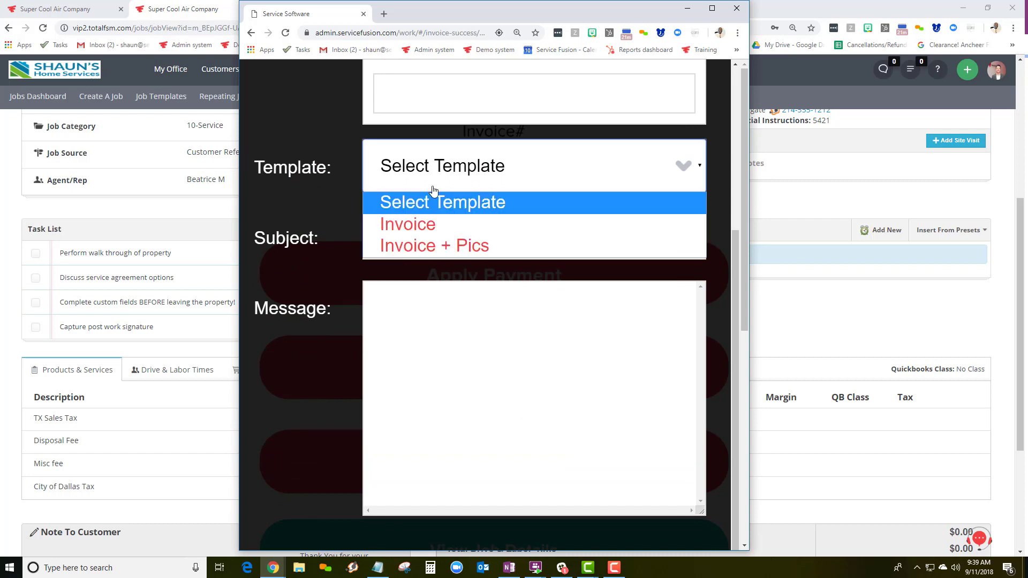
click(430, 221)
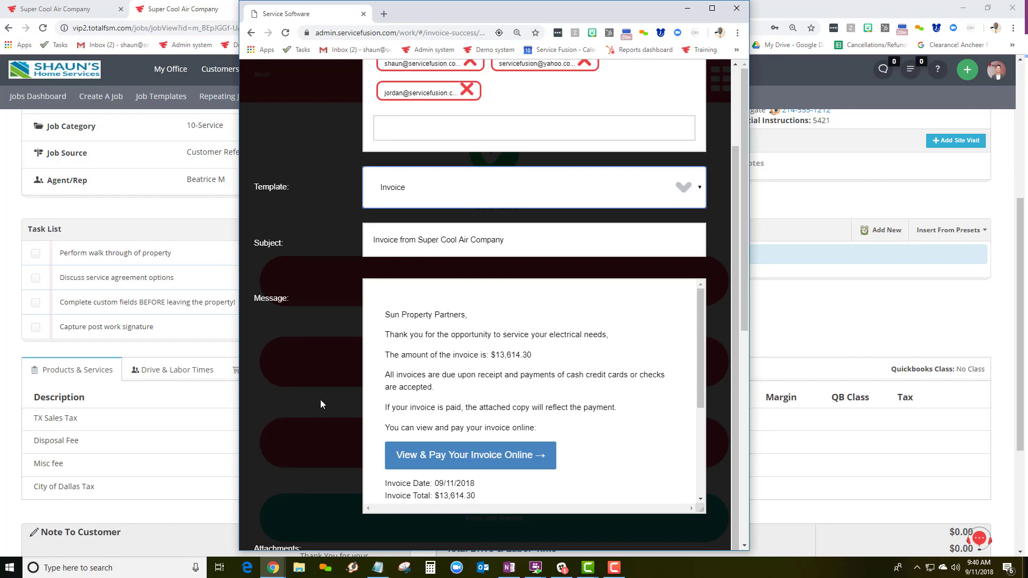
Attach Rinnai Install Manual.pdf and IOM Daikin.pdf from the job documents and send the email
scroll(320, 401, down, 7)
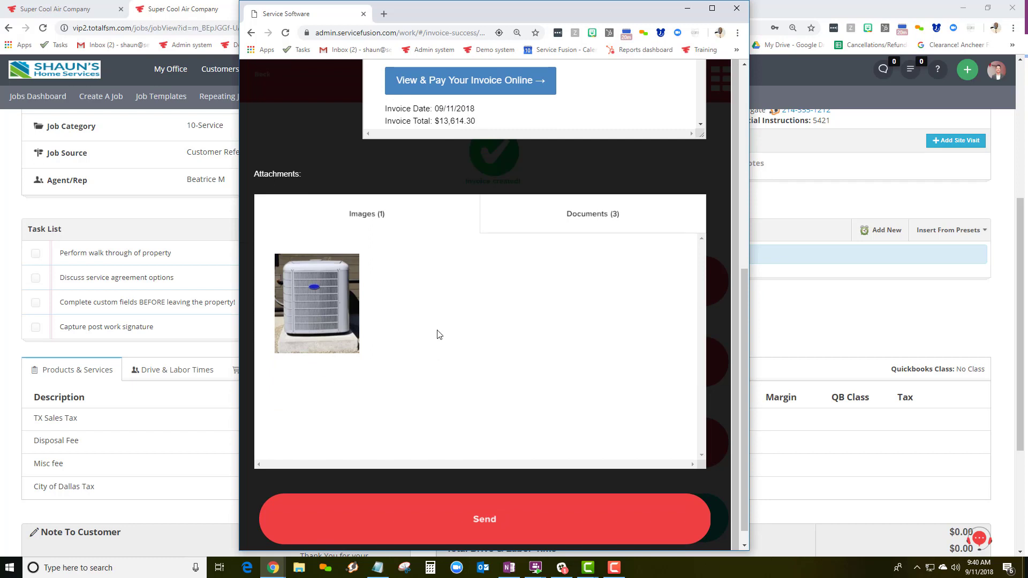
click(591, 215)
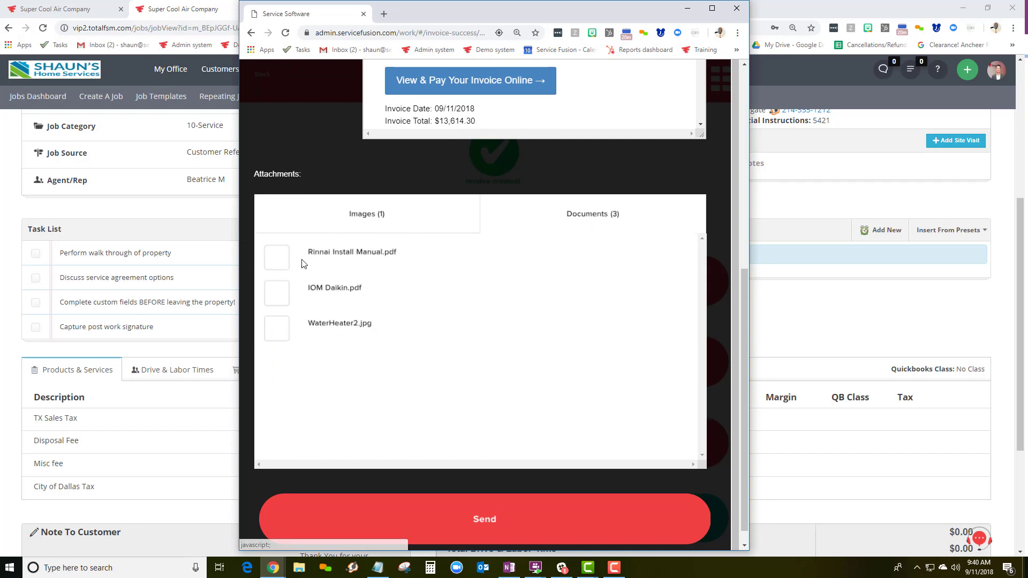
click(283, 261)
click(281, 292)
click(474, 517)
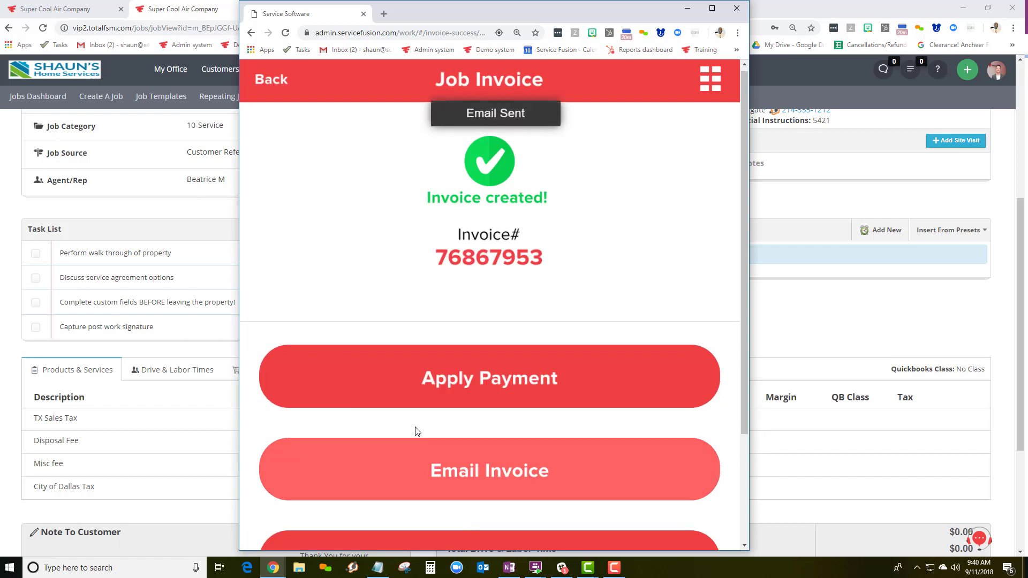
Open the printable invoice ($13,614.30 total due) and bring the Custom Documents window onto this screen
scroll(417, 430, down, 3)
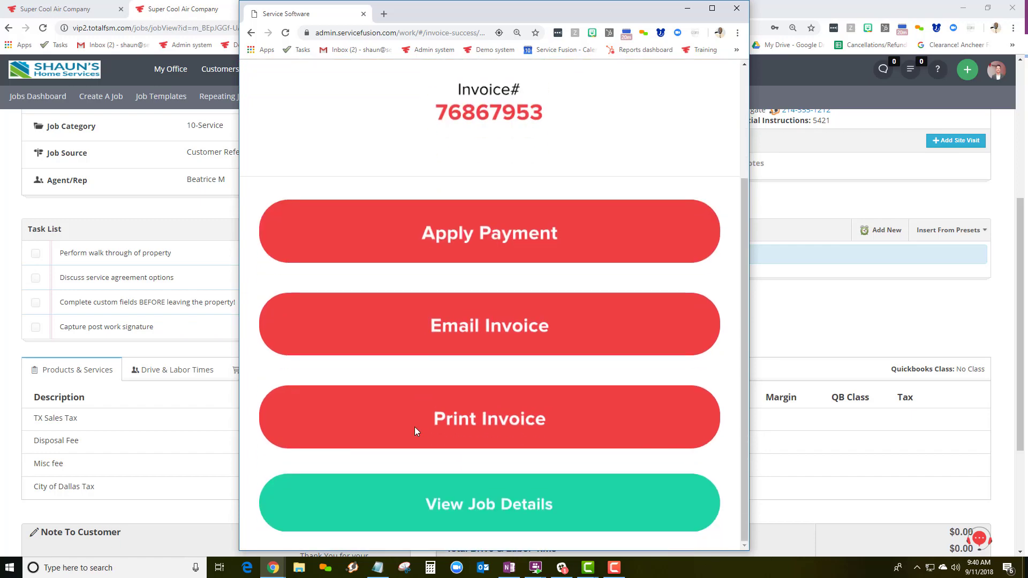
click(527, 425)
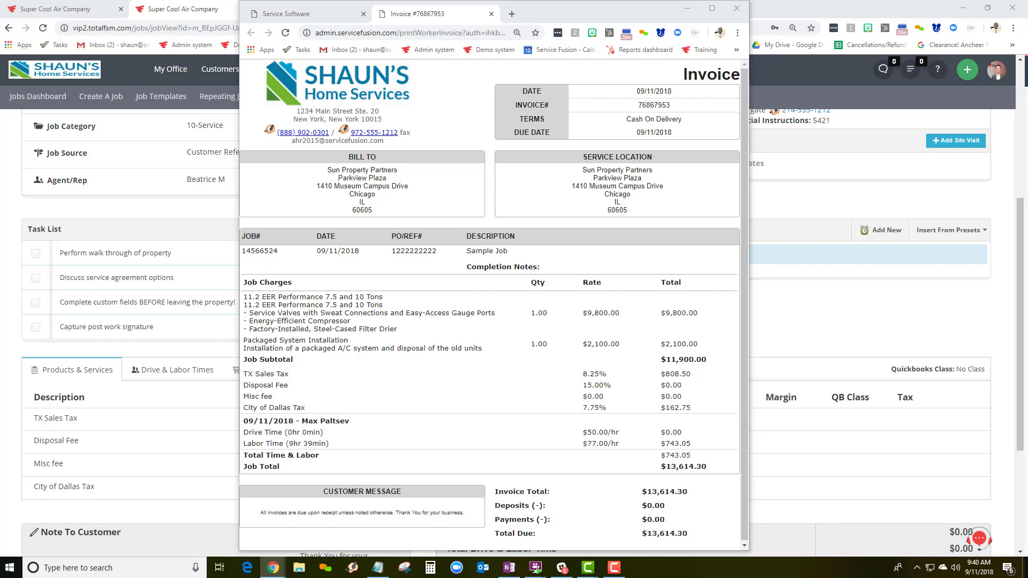
drag(1027, 171, 492, 128)
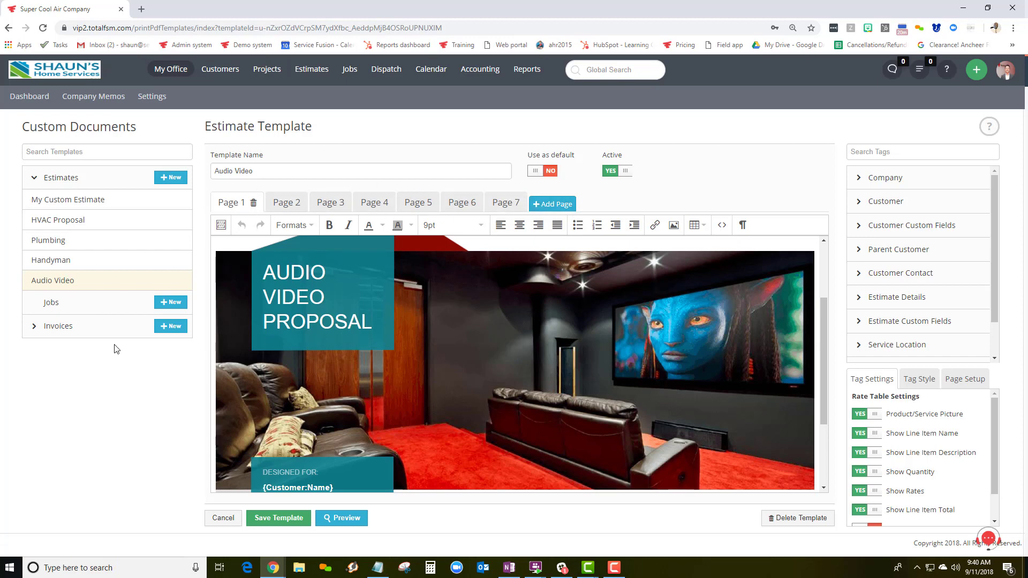
Open the Handyman template from the Estimates list in Custom Documents
click(60, 262)
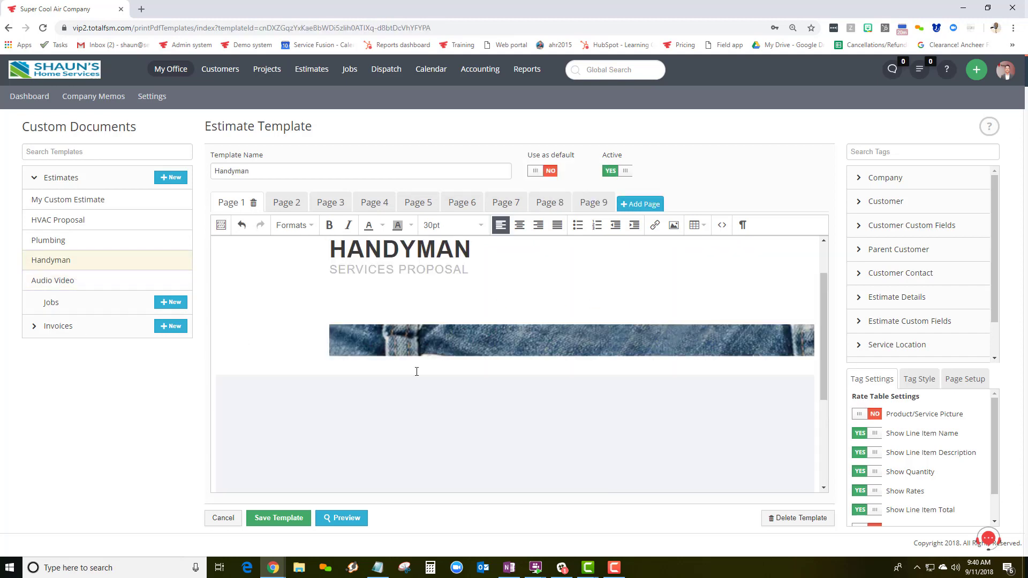